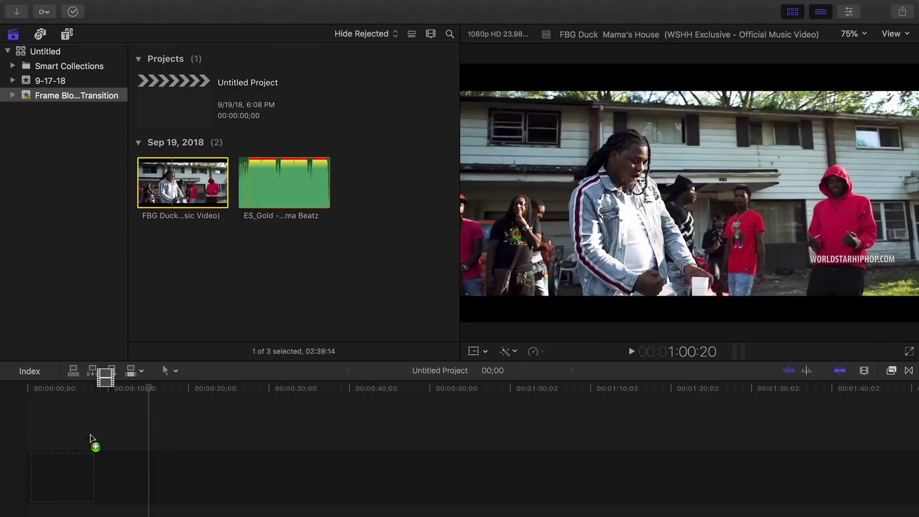
Step: Place the FBG Duck music video clip in the Untitled Project timeline and fit it to view
{"action": "left_click_drag", "start_coordinate": [92, 441], "coordinate": [93, 437]}
{"action": "key", "text": "shift+z"}
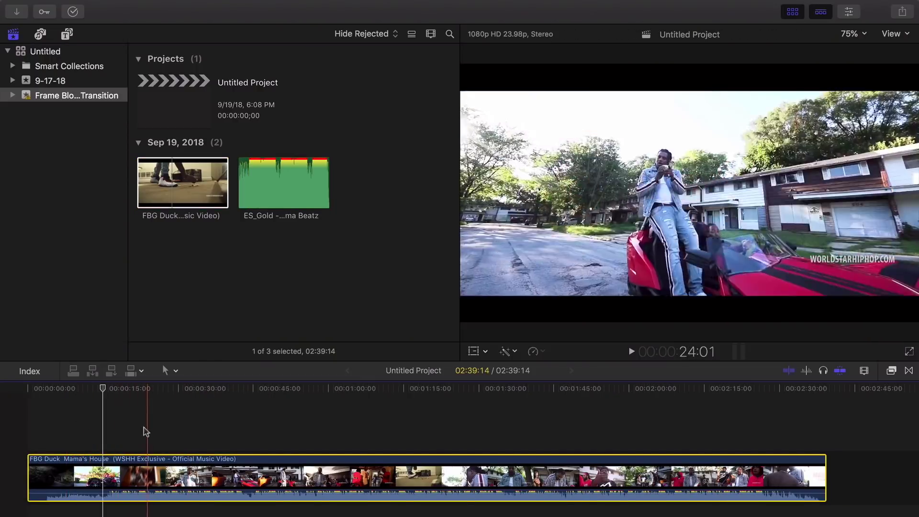
Step: Blade the music video at two cut points, delete the unwanted piece, and zoom to the 02:22 excerpt
{"action": "left_click_drag", "start_coordinate": [114, 386], "coordinate": [350, 392]}
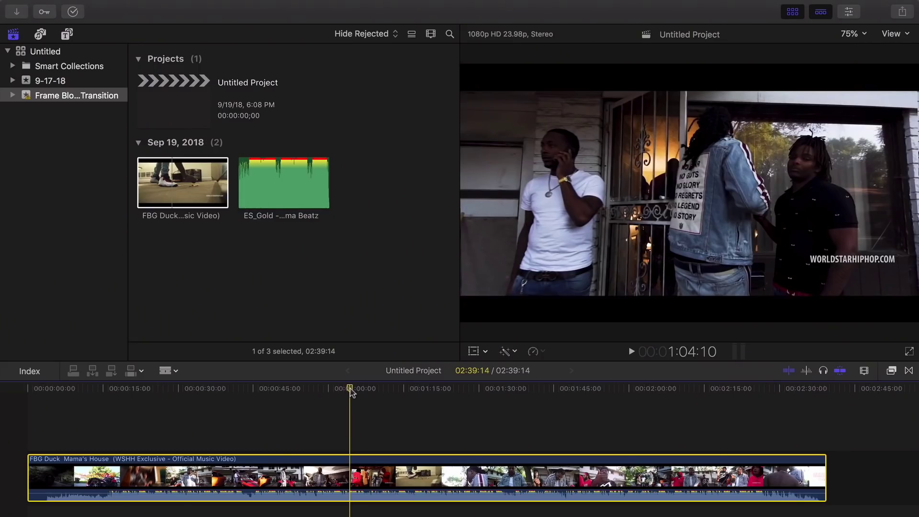
{"action": "left_click", "coordinate": [357, 476]}
{"action": "left_click_drag", "start_coordinate": [417, 391], "coordinate": [364, 390]}
{"action": "left_click", "coordinate": [372, 474]}
{"action": "key", "text": "a"}
{"action": "left_click", "coordinate": [386, 476]}
{"action": "key", "text": "Delete"}
{"action": "left_click", "coordinate": [266, 495]}
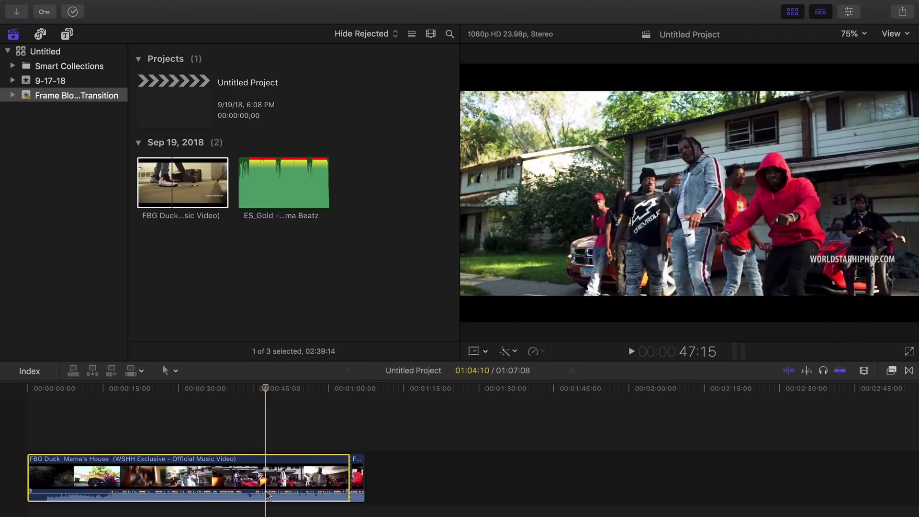
{"action": "key", "text": "super+equal"}
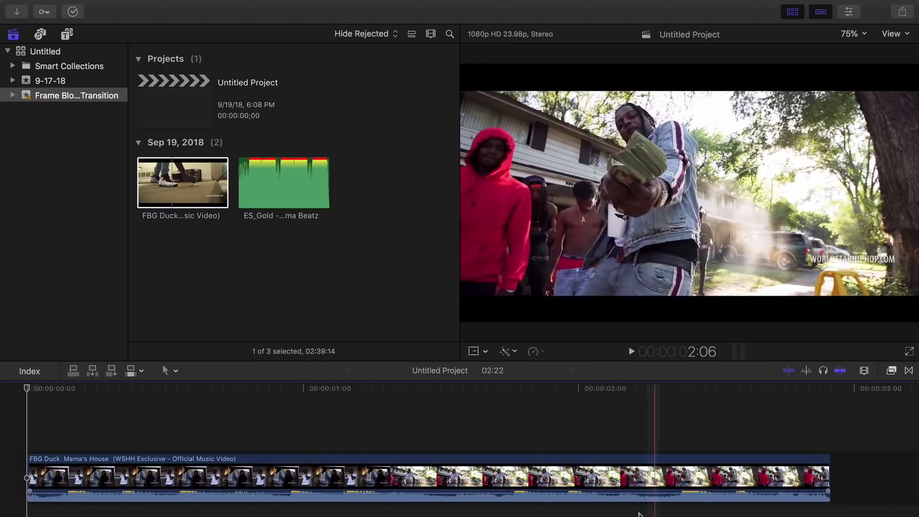
Step: Mute the excerpt by dropping its volume line to -∞ dB
{"action": "left_click", "coordinate": [643, 494]}
{"action": "left_click_drag", "start_coordinate": [641, 492], "coordinate": [642, 500]}
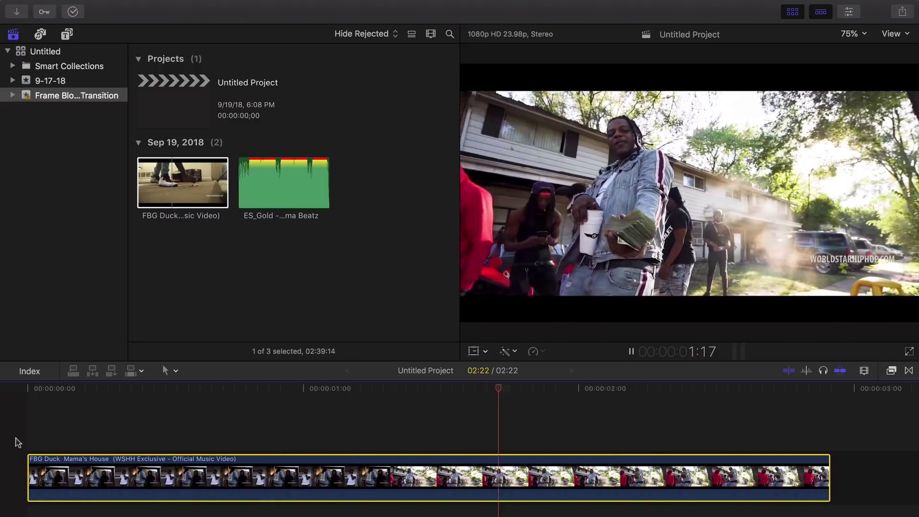
{"action": "key", "text": "space"}
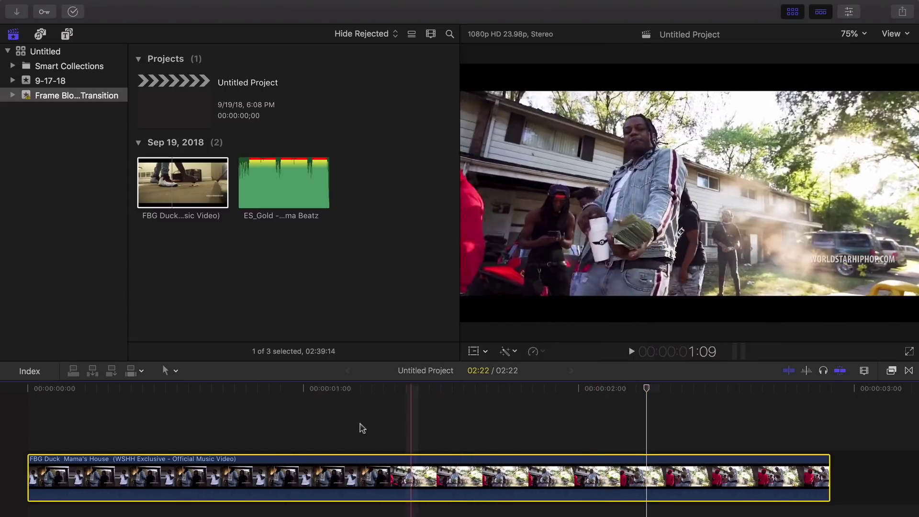
Step: Step the playhead frame by frame to 1:08, the first frame of the cash shot
{"action": "left_click", "coordinate": [388, 390]}
{"action": "mouse_move", "coordinate": [389, 390]}
{"action": "left_mouse_down"}
{"action": "mouse_move", "coordinate": [359, 390]}
{"action": "mouse_move", "coordinate": [394, 390]}
{"action": "left_mouse_up"}
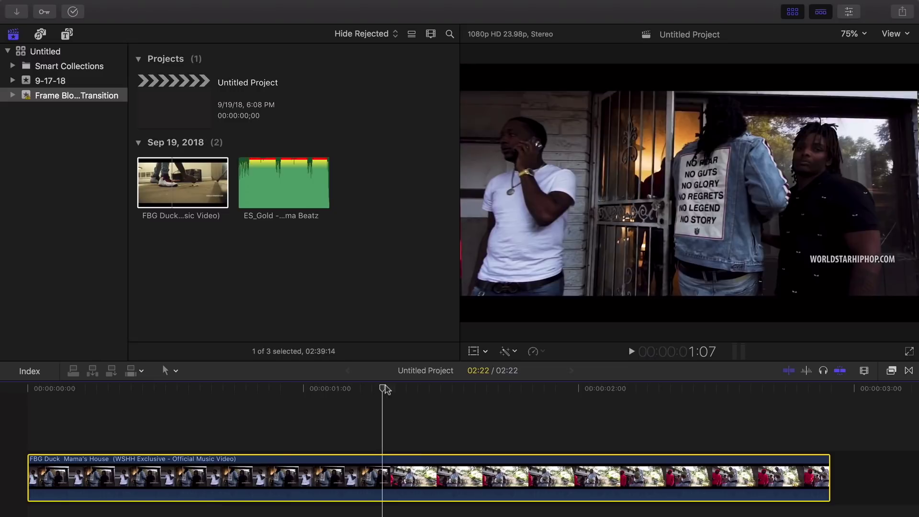
{"action": "key", "text": "Right"}
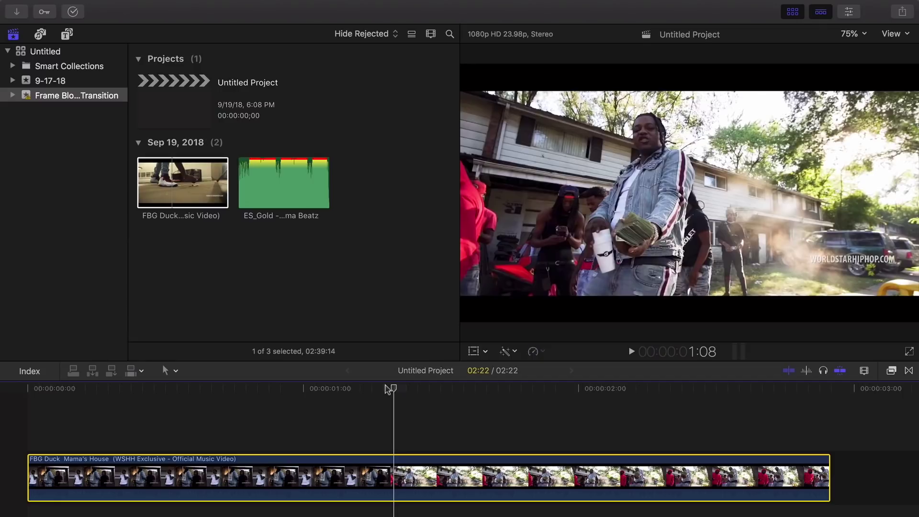
{"action": "key", "text": "Left"}
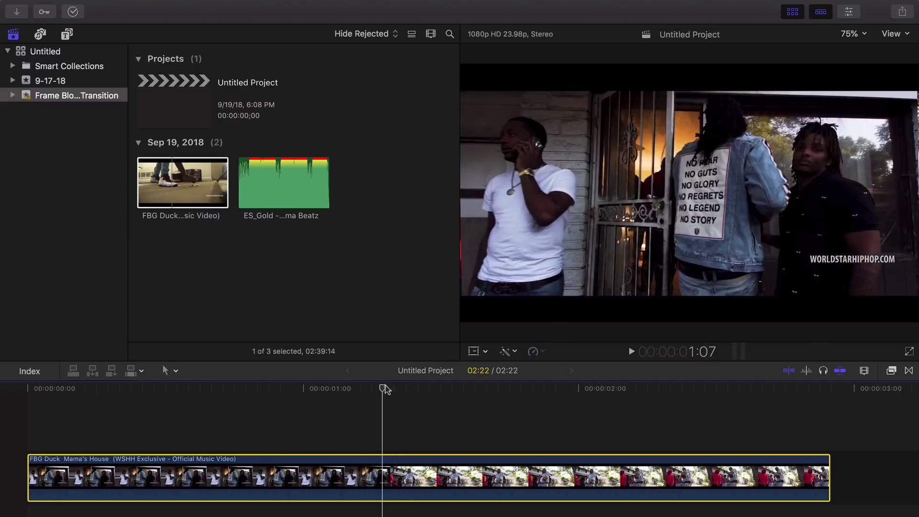
{"action": "key", "text": "Right"}
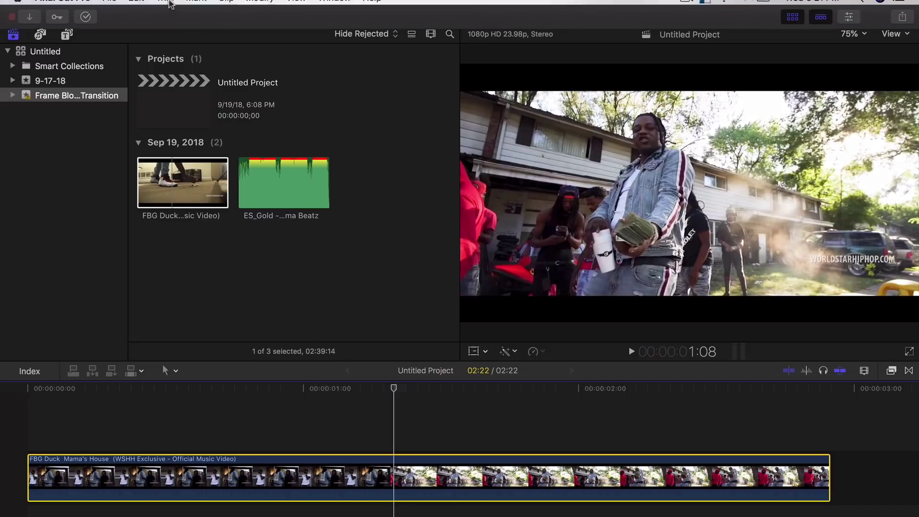
Step: Add a freeze frame of the cash shot and lift it into a connected lane above the storyline
{"action": "left_click", "coordinate": [137, 6]}
{"action": "left_click", "coordinate": [185, 463]}
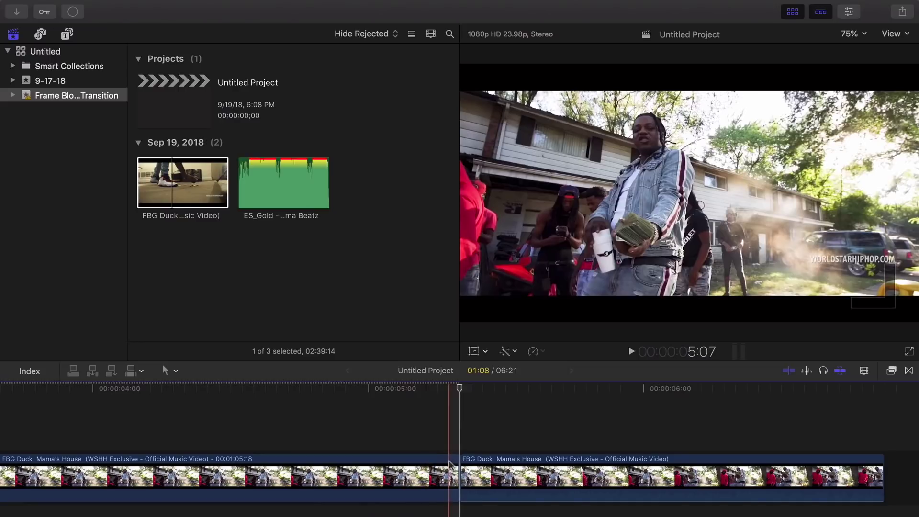
{"action": "left_click", "coordinate": [448, 462]}
{"action": "key", "text": "super+minus"}
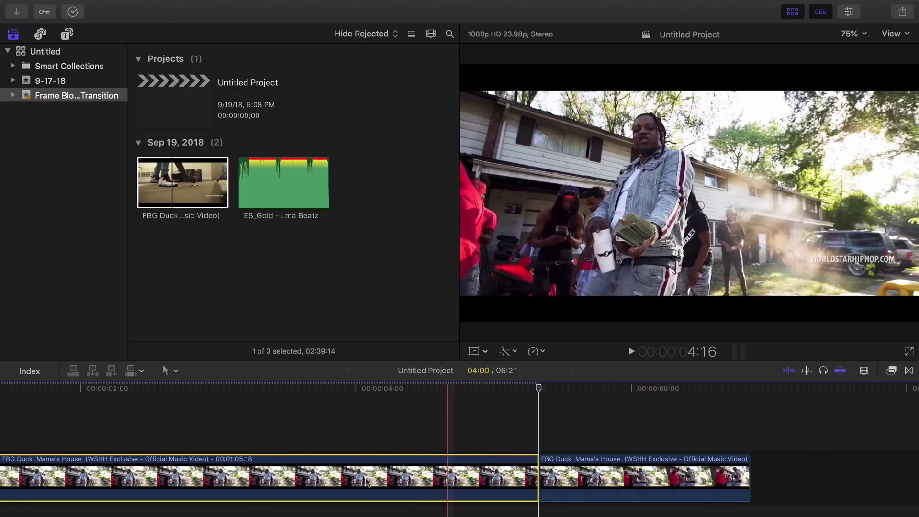
{"action": "scroll", "coordinate": [367, 481], "scroll_direction": "left", "scroll_amount": 5}
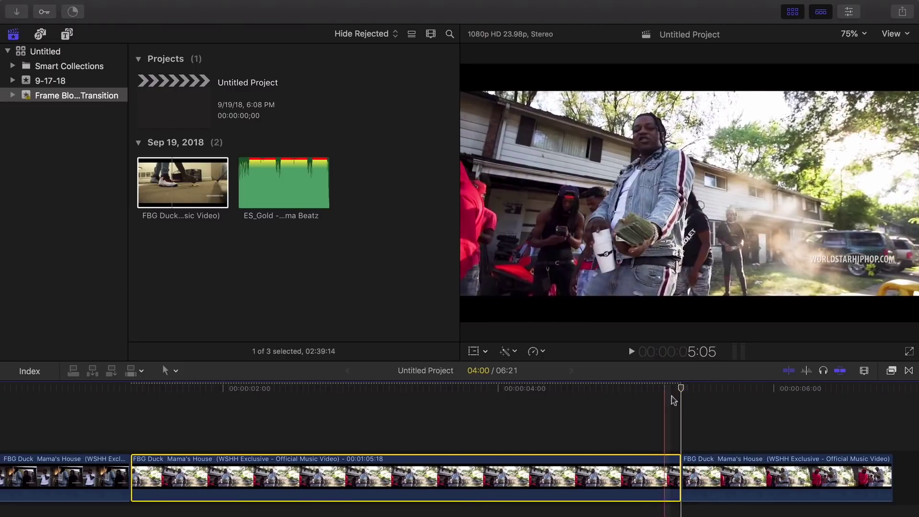
{"action": "key", "text": "space"}
{"action": "key", "text": "space"}
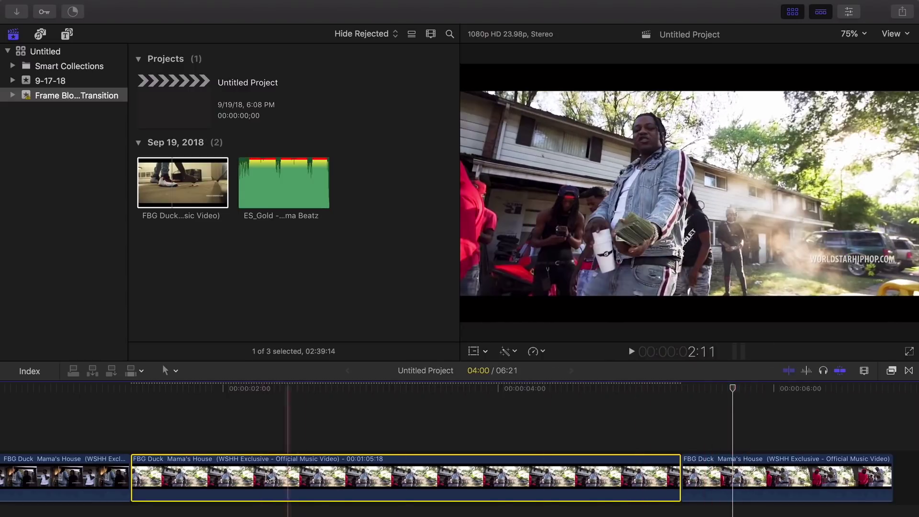
{"action": "left_click_drag", "start_coordinate": [248, 463], "coordinate": [248, 421]}
Step: Move the connected freeze frame six frames earlier so it starts at the playhead
{"action": "left_click_drag", "start_coordinate": [143, 420], "coordinate": [139, 417]}
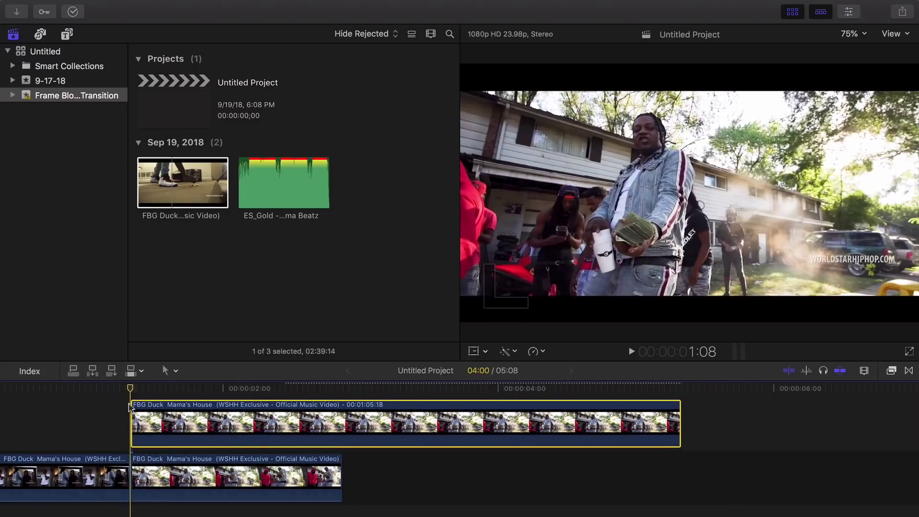
{"action": "key", "text": "super+equal"}
{"action": "key", "text": "super+equal"}
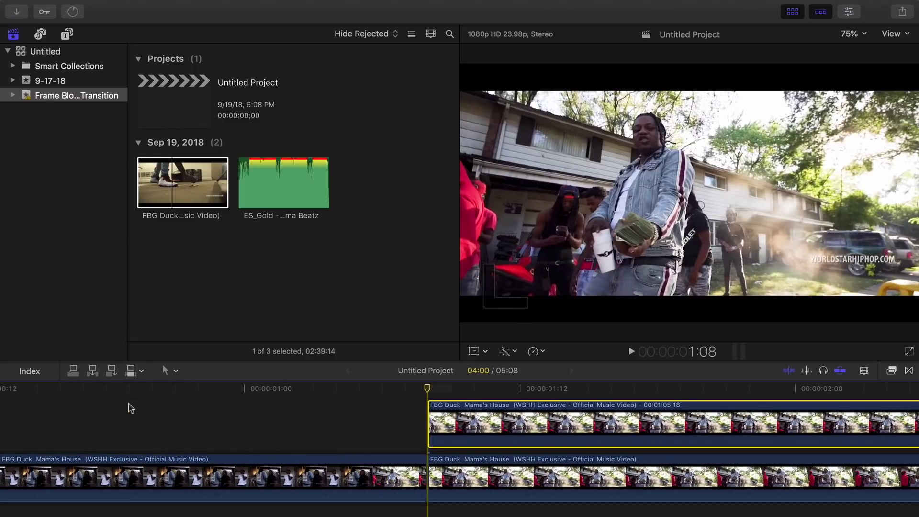
{"action": "scroll", "coordinate": [423, 383], "scroll_direction": "right", "scroll_amount": 4}
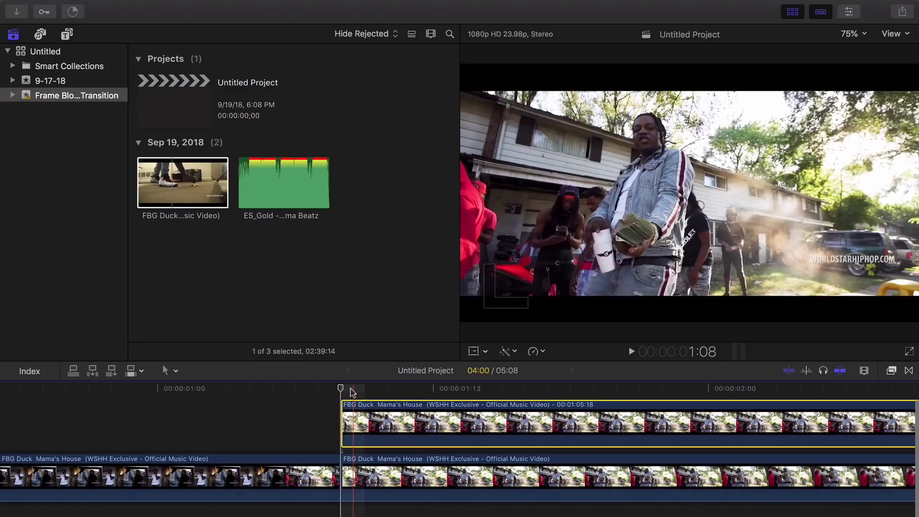
{"action": "key", "text": "v"}
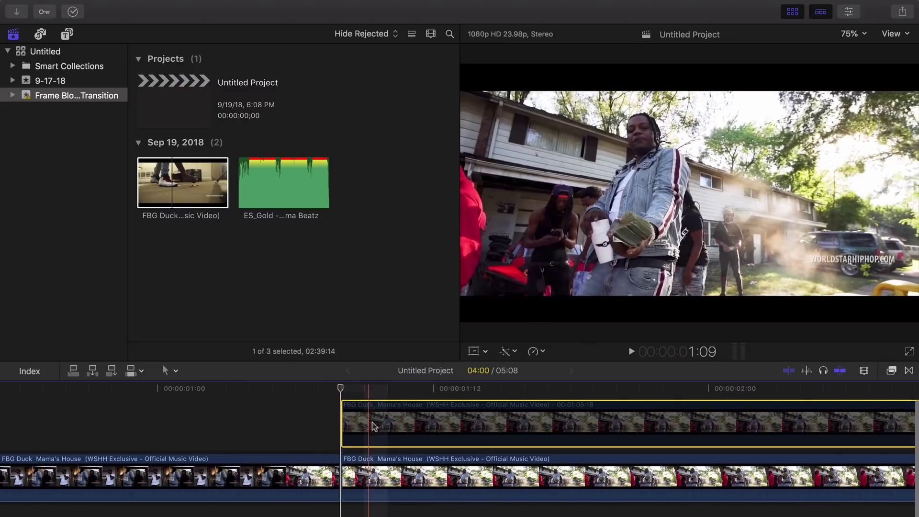
{"action": "key", "text": "v"}
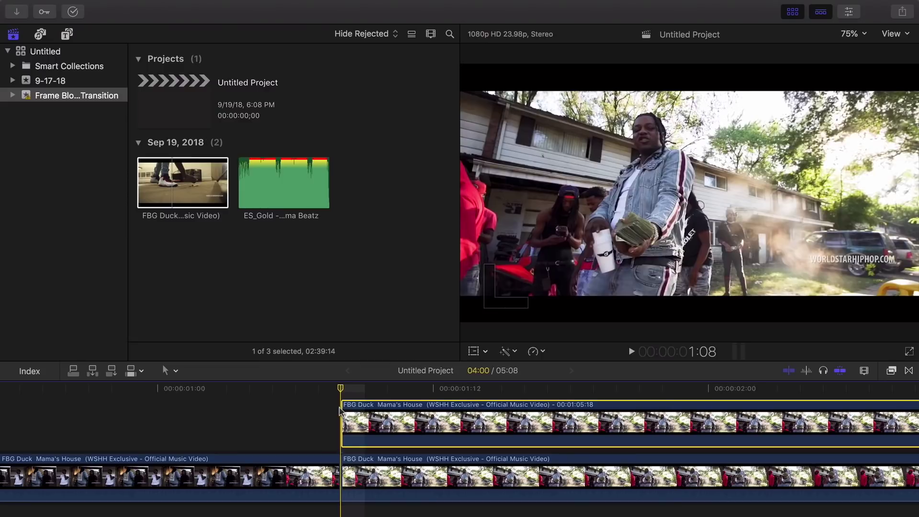
{"action": "key", "text": "Left"}
{"action": "key", "text": "Left"}
{"action": "key", "text": "Left"}
{"action": "key", "text": "Left"}
{"action": "key", "text": "Left"}
{"action": "key", "text": "Left"}
{"action": "key", "text": "Left"}
{"action": "key", "text": "Left"}
{"action": "key", "text": "Left"}
{"action": "key", "text": "Left"}
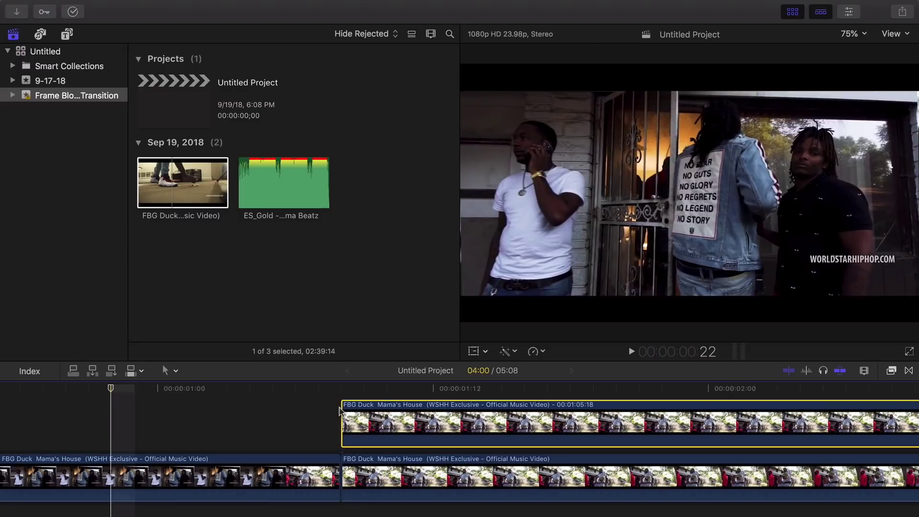
{"action": "scroll", "coordinate": [359, 407], "scroll_direction": "left", "scroll_amount": 5}
{"action": "left_click_drag", "start_coordinate": [612, 415], "coordinate": [382, 416]}
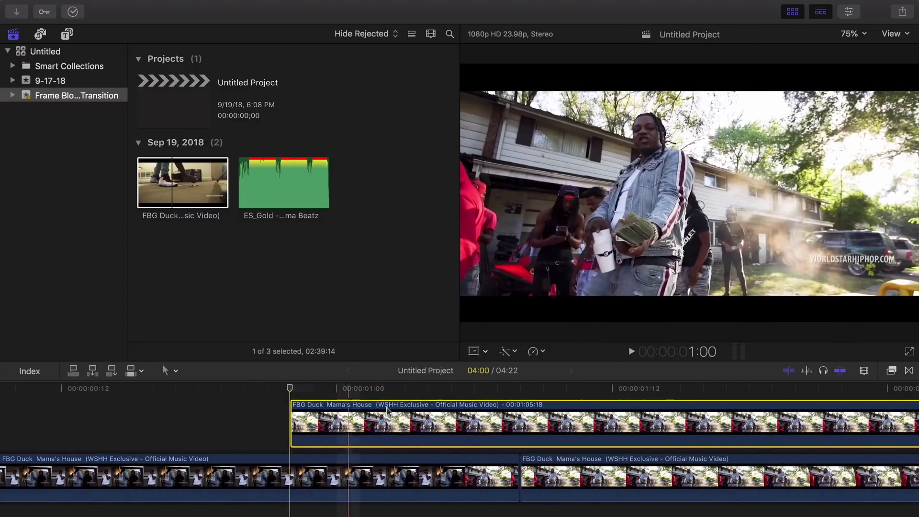
Step: Shorten the freeze frame to 10 frames by blading off and deleting its tail, then preview
{"action": "left_click", "coordinate": [520, 411]}
{"action": "key", "text": "a"}
{"action": "left_click", "coordinate": [540, 433]}
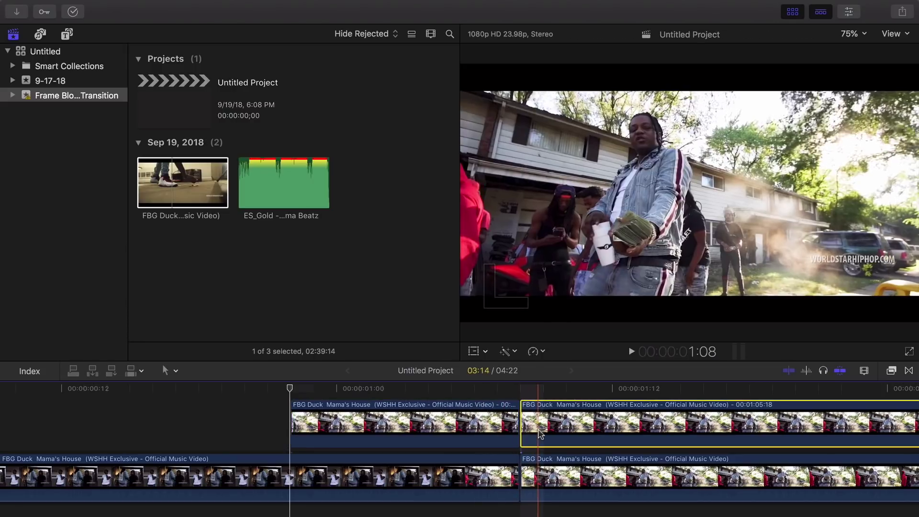
{"action": "key", "text": "Delete"}
{"action": "key", "text": "space"}
{"action": "left_click", "coordinate": [203, 390]}
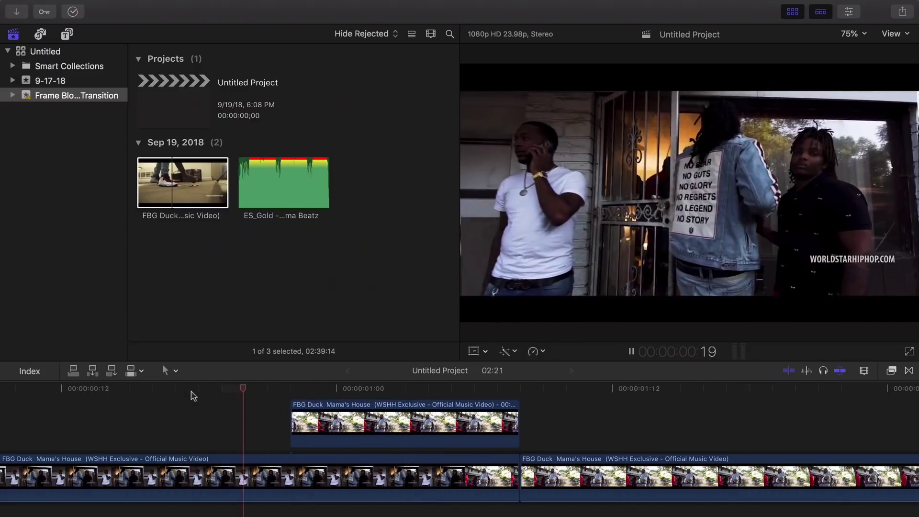
{"action": "key", "text": "space"}
{"action": "left_click", "coordinate": [374, 406]}
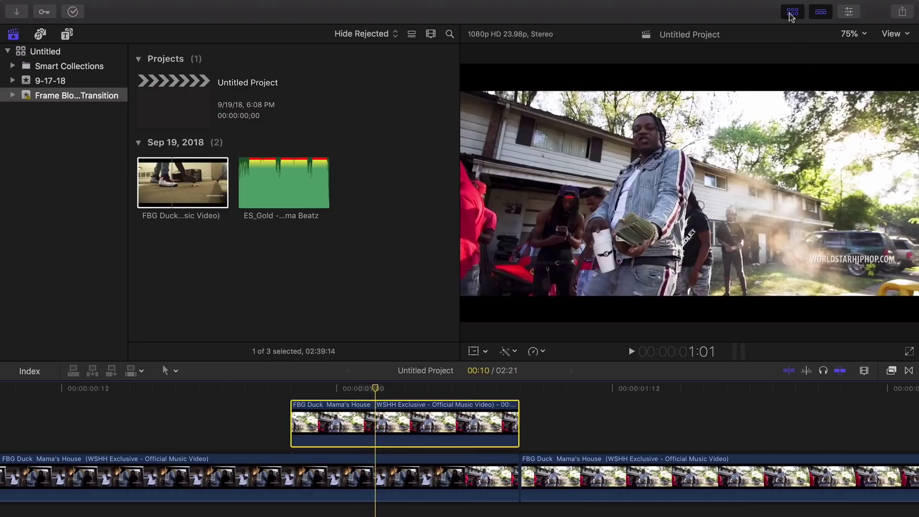
Step: With the browser hidden and Inspector shown, apply the Masks > Draw Mask effect to the freeze frame
{"action": "left_click", "coordinate": [791, 14]}
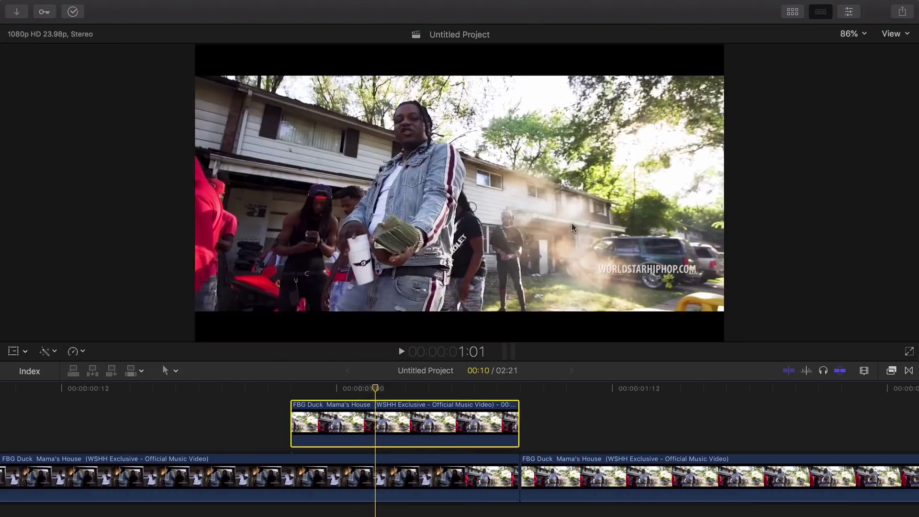
{"action": "left_click", "coordinate": [849, 13]}
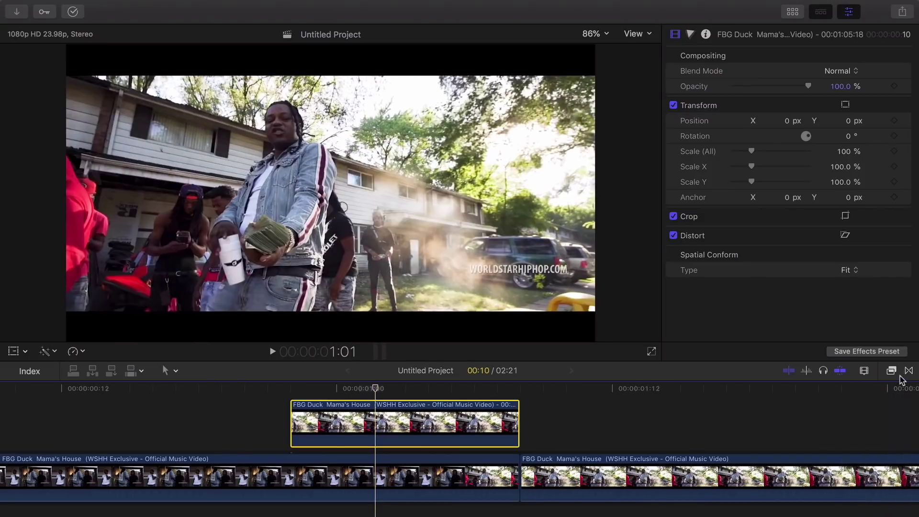
{"action": "left_click", "coordinate": [890, 371]}
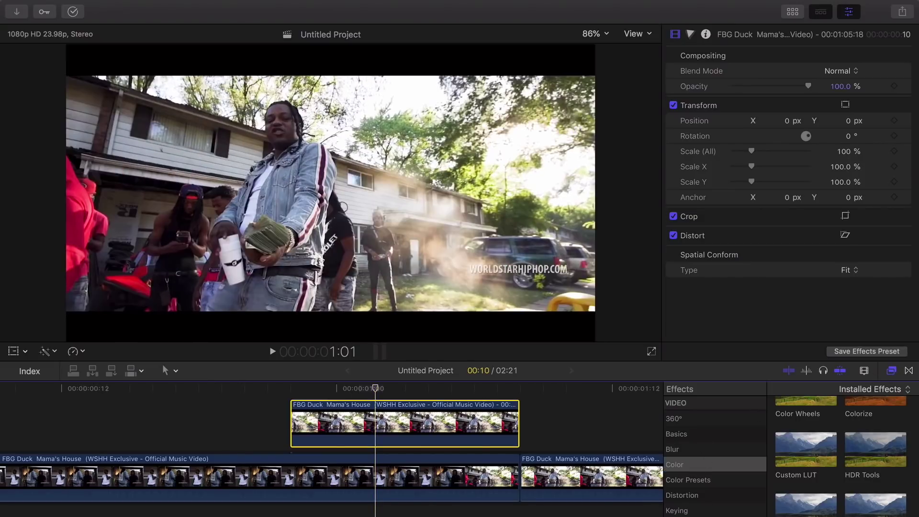
{"action": "scroll", "coordinate": [706, 512], "scroll_direction": "down", "scroll_amount": 3}
{"action": "left_click", "coordinate": [706, 512]}
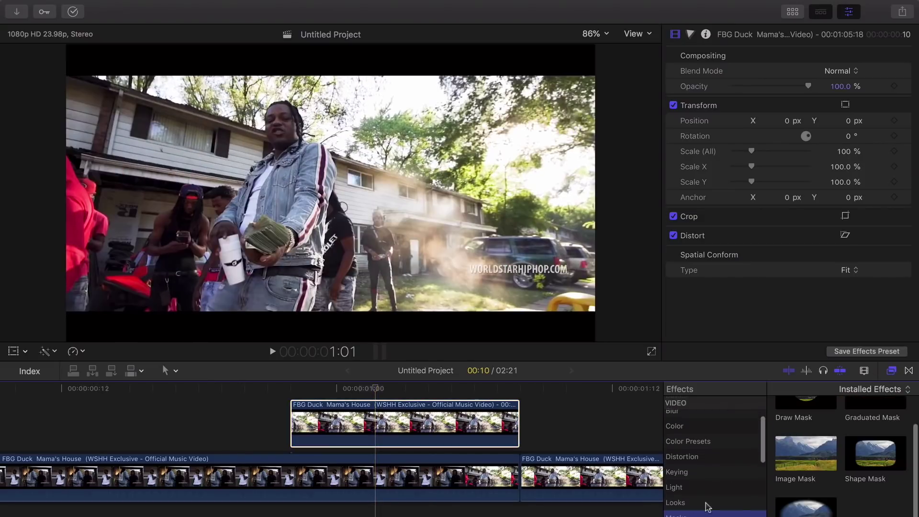
{"action": "left_click", "coordinate": [816, 411]}
{"action": "mouse_move", "coordinate": [815, 410]}
{"action": "left_mouse_down"}
{"action": "mouse_move", "coordinate": [493, 385]}
{"action": "mouse_move", "coordinate": [427, 421]}
{"action": "left_mouse_up"}
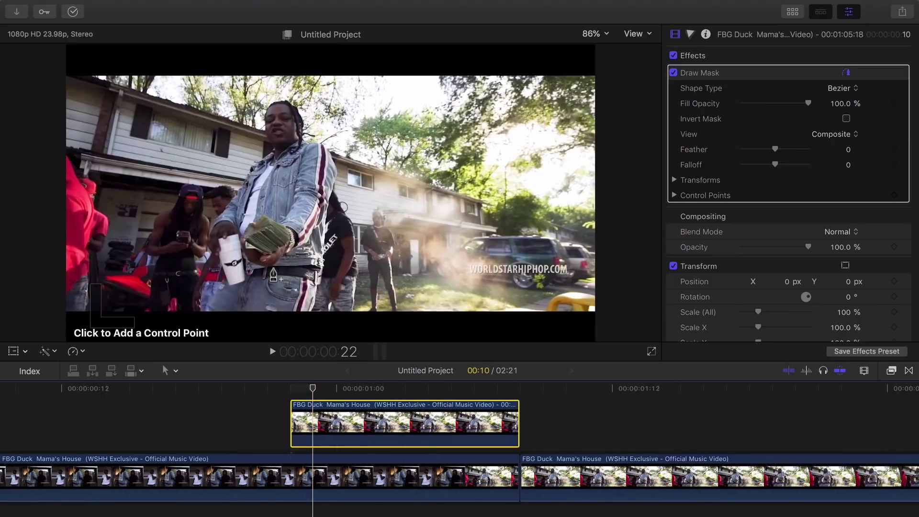
Step: Trace Bezier mask points around the head and denim jacket of the man holding cash
{"action": "left_click", "coordinate": [208, 314]}
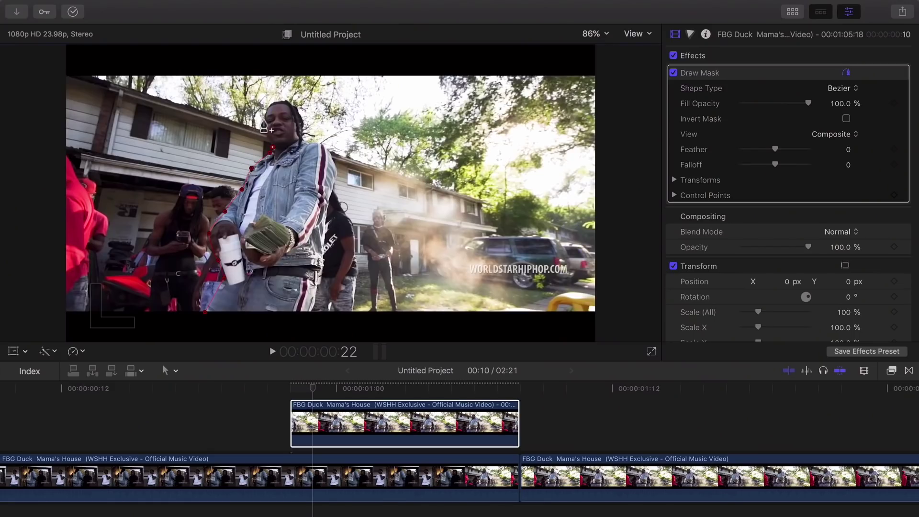
{"action": "left_click", "coordinate": [279, 101]}
{"action": "left_click", "coordinate": [298, 109]}
{"action": "left_click", "coordinate": [302, 132]}
{"action": "left_click", "coordinate": [305, 142]}
{"action": "left_click", "coordinate": [326, 148]}
{"action": "left_click", "coordinate": [334, 182]}
{"action": "left_click", "coordinate": [325, 224]}
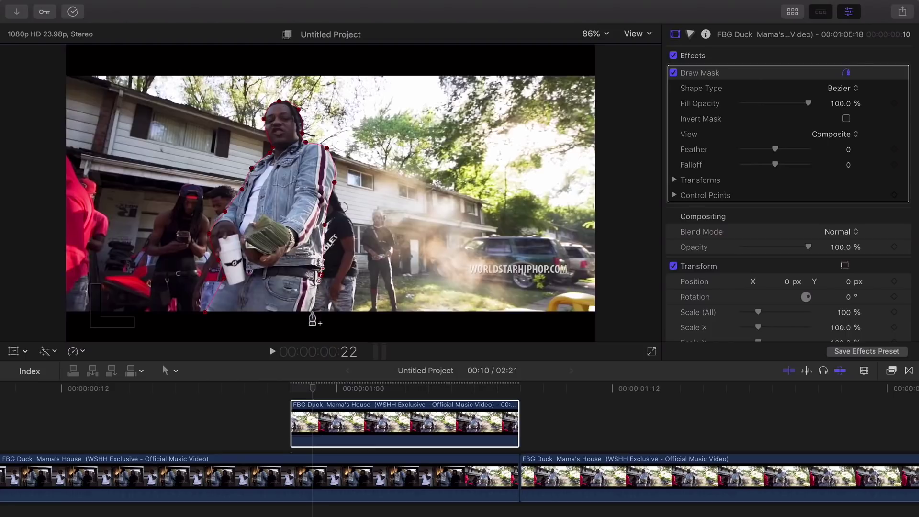
Step: Close the mask shape along the bottom and set its feather to -4.0
{"action": "left_click", "coordinate": [205, 313]}
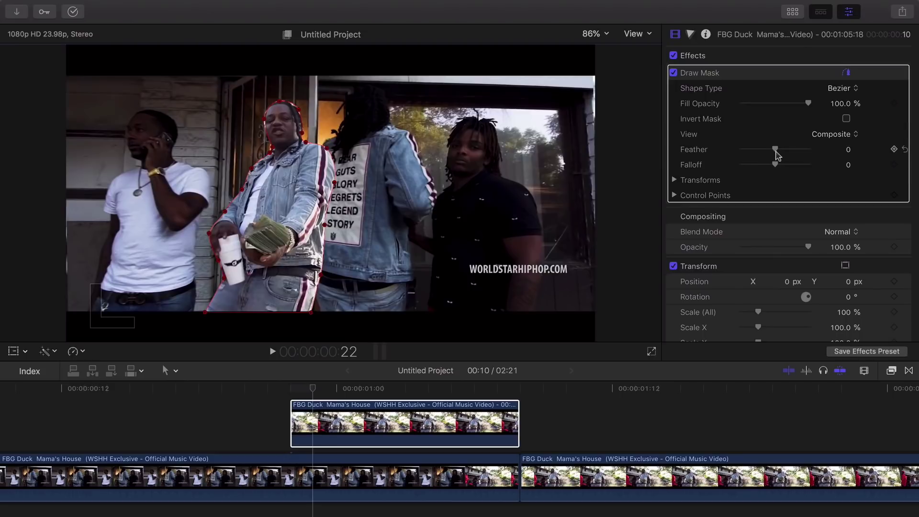
{"action": "left_click_drag", "start_coordinate": [767, 152], "coordinate": [775, 156]}
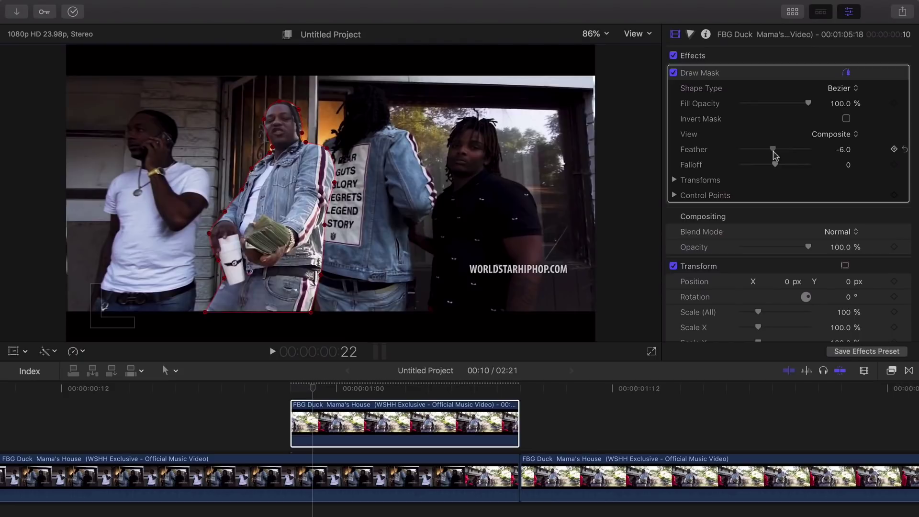
{"action": "left_click_drag", "start_coordinate": [773, 151], "coordinate": [780, 156]}
Step: Copy the masked freeze frame and paste two copies stacked above it
{"action": "left_click", "coordinate": [311, 405]}
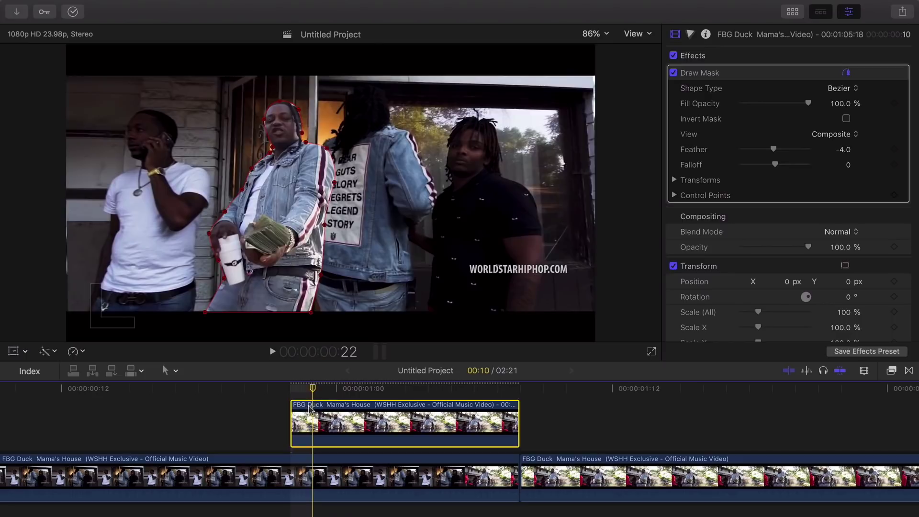
{"action": "scroll", "coordinate": [301, 416], "scroll_direction": "up", "scroll_amount": 2}
{"action": "scroll", "coordinate": [301, 416], "scroll_direction": "right", "scroll_amount": 1}
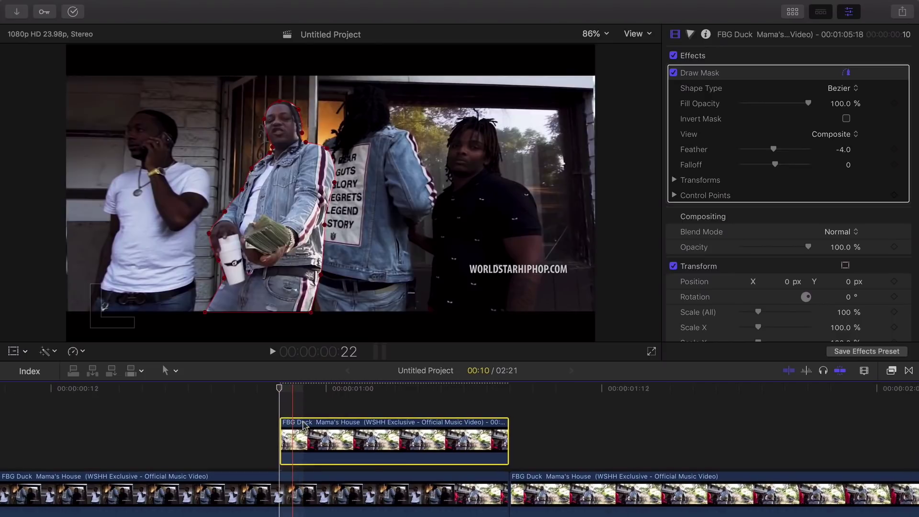
{"action": "scroll", "coordinate": [303, 425], "scroll_direction": "up", "scroll_amount": 1}
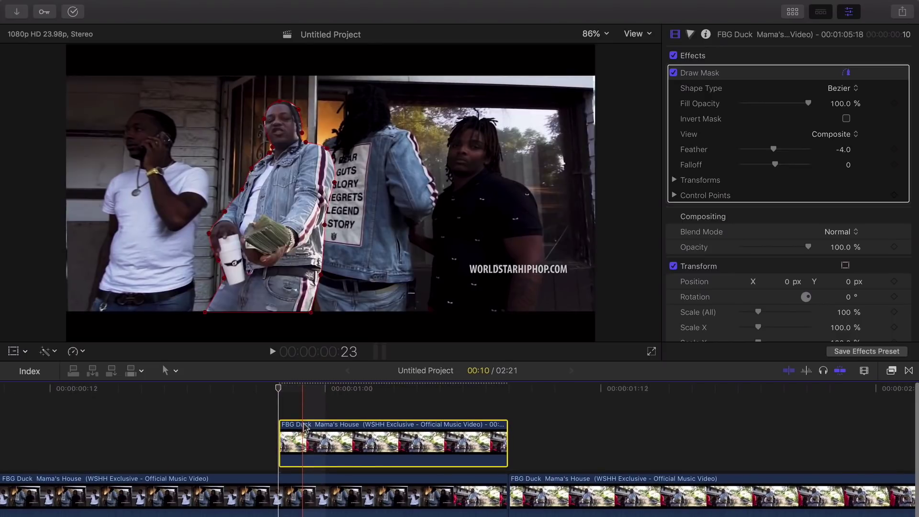
{"action": "key", "text": "super+c"}
{"action": "key", "text": "super+v"}
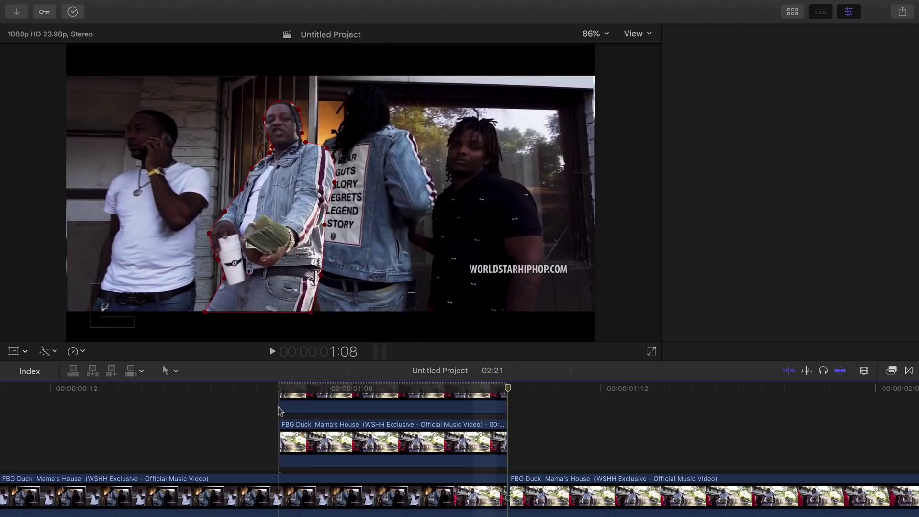
{"action": "key", "text": "super+v"}
Step: Select the middle copy and bring up its Color Board Exposure controls
{"action": "left_click", "coordinate": [311, 438]}
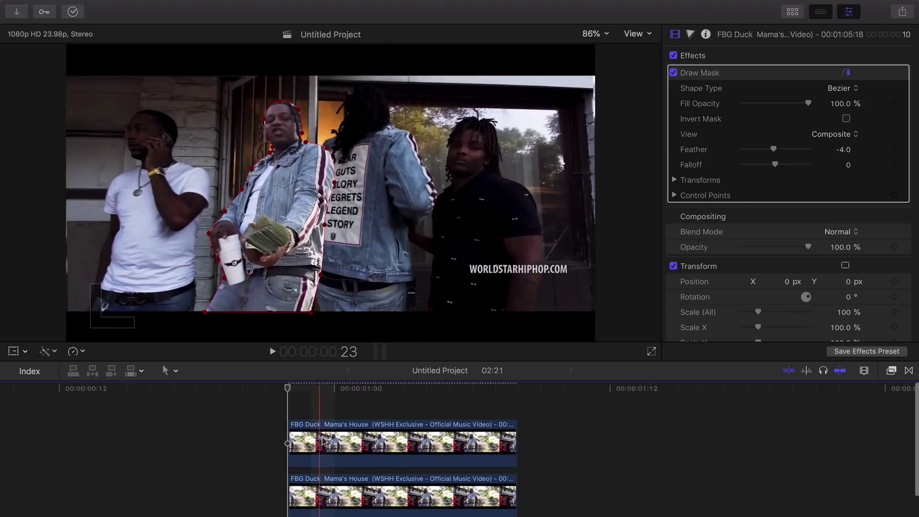
{"action": "scroll", "coordinate": [316, 440], "scroll_direction": "up", "scroll_amount": 2}
{"action": "scroll", "coordinate": [316, 441], "scroll_direction": "right", "scroll_amount": 1}
{"action": "scroll", "coordinate": [323, 440], "scroll_direction": "right", "scroll_amount": 2}
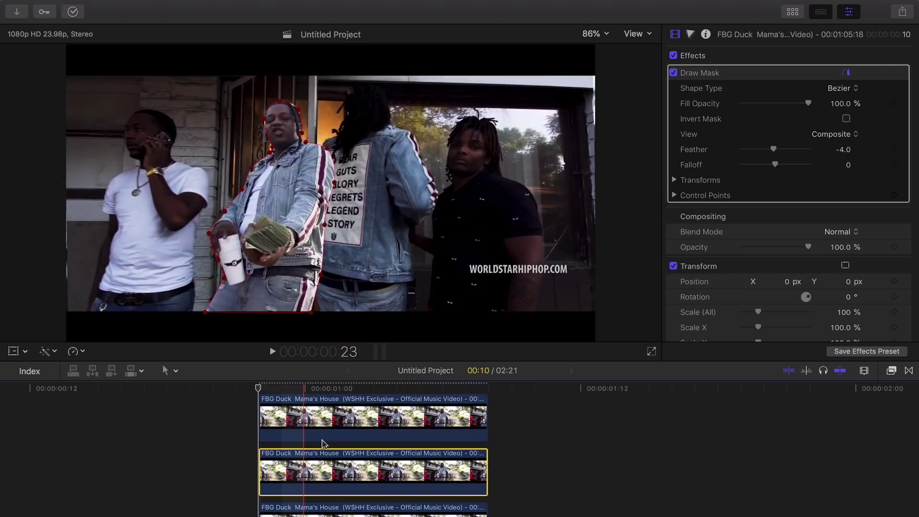
{"action": "left_click", "coordinate": [334, 390]}
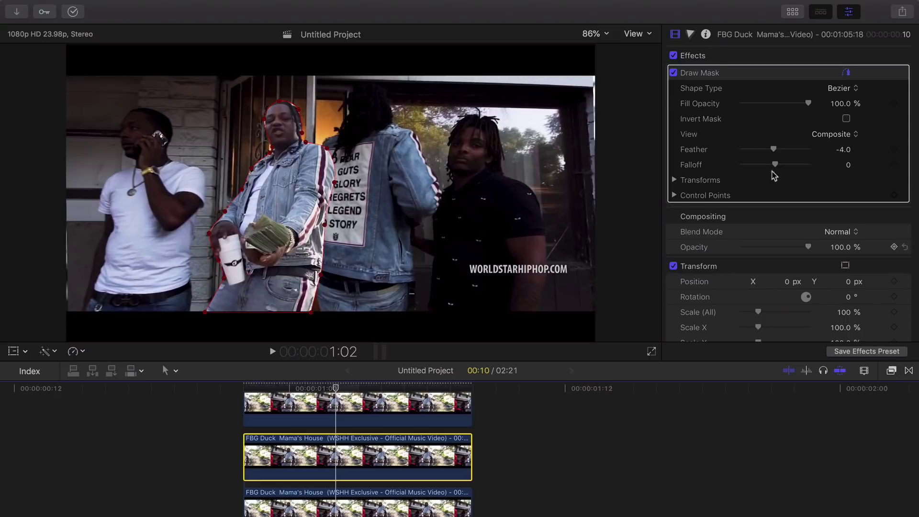
{"action": "left_click", "coordinate": [690, 35]}
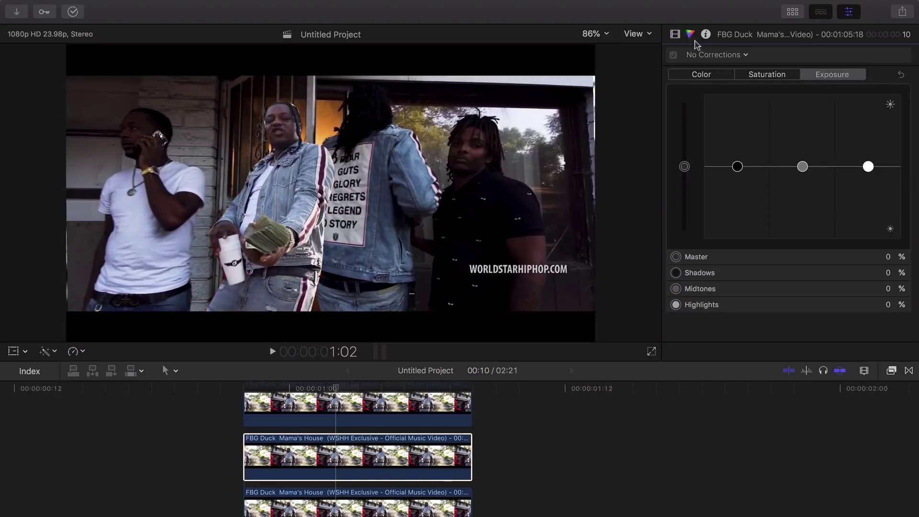
Step: Brighten the middle copy's shadows, set Saturation Master to 100%, and tint Master orange (36°)
{"action": "left_click_drag", "start_coordinate": [734, 166], "coordinate": [747, 59]}
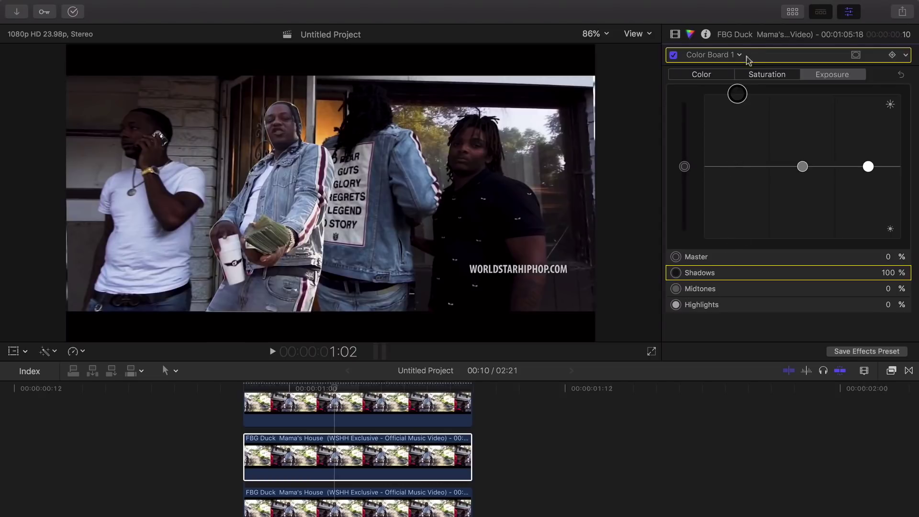
{"action": "left_click", "coordinate": [762, 79]}
{"action": "left_click_drag", "start_coordinate": [684, 166], "coordinate": [687, 90]}
{"action": "left_click", "coordinate": [700, 76]}
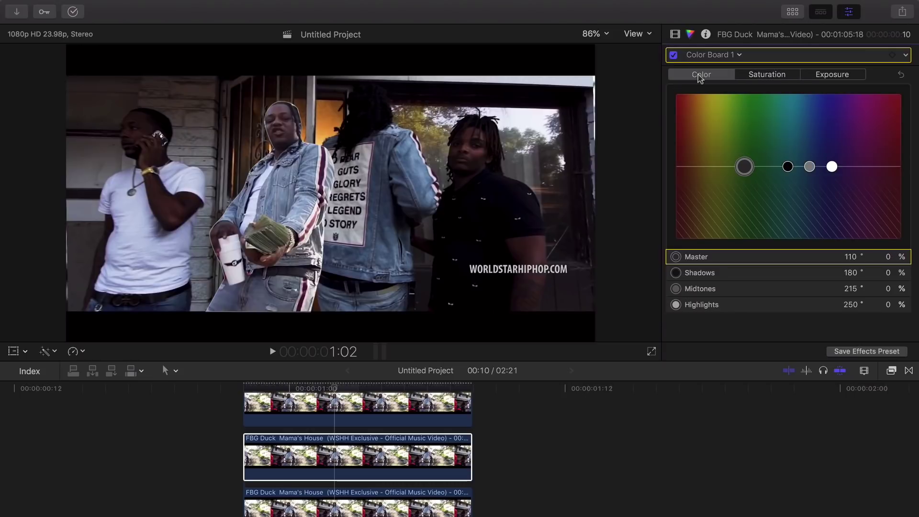
{"action": "left_click_drag", "start_coordinate": [743, 165], "coordinate": [697, 55]}
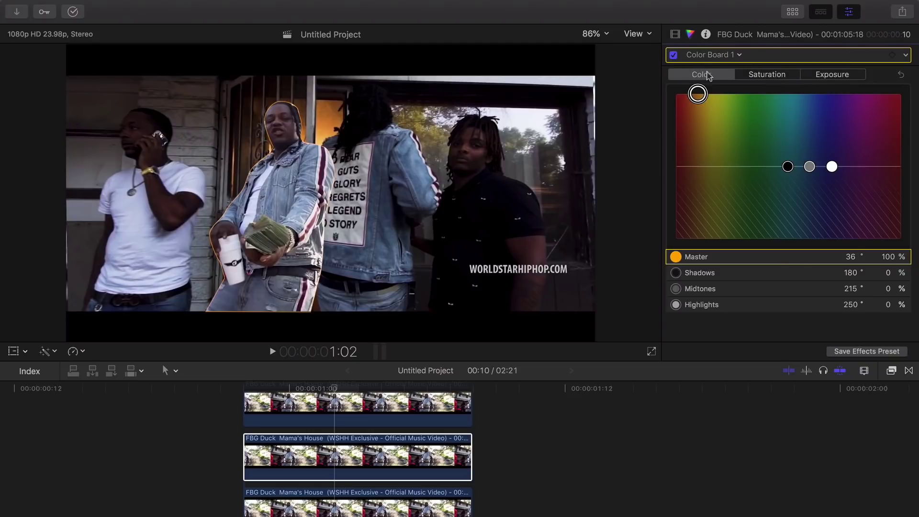
Step: Return to the video inspector and check each copy's effects, ending on the middle copy
{"action": "left_click", "coordinate": [675, 34]}
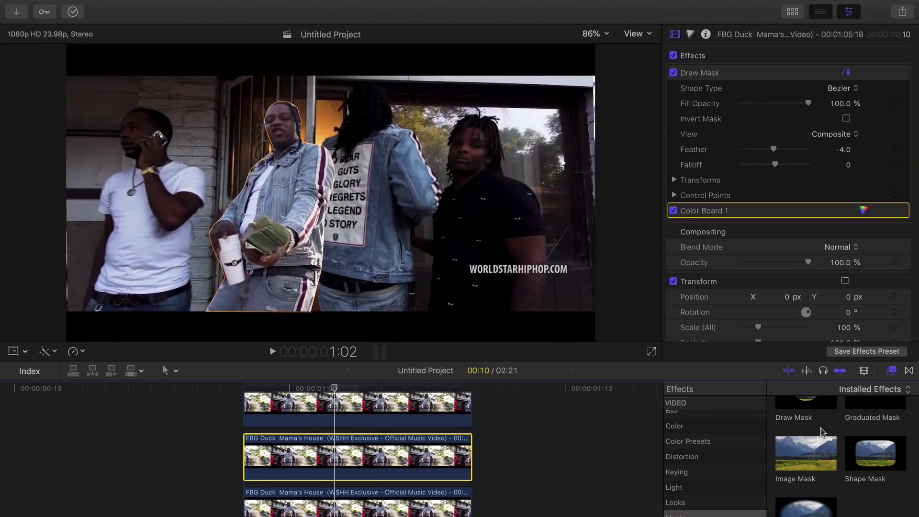
{"action": "left_click", "coordinate": [417, 405]}
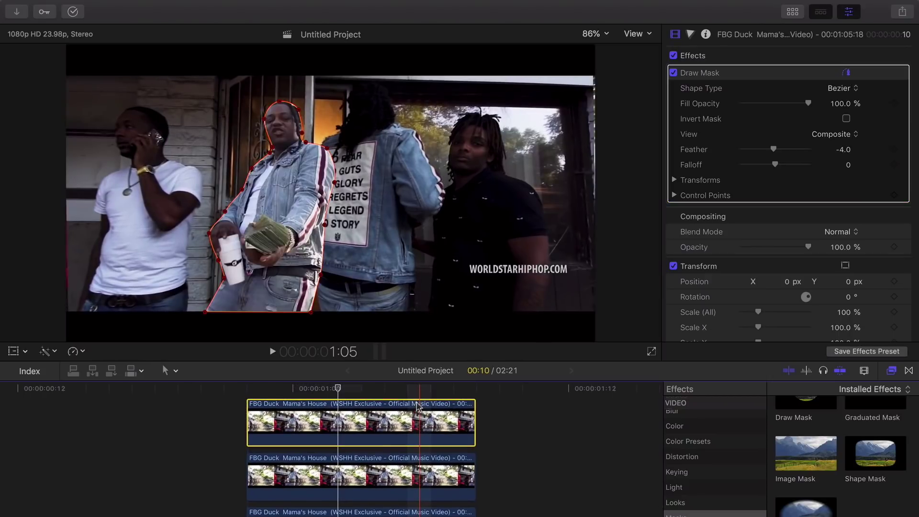
{"action": "left_click", "coordinate": [353, 495]}
{"action": "scroll", "coordinate": [353, 495], "scroll_direction": "down", "scroll_amount": 3}
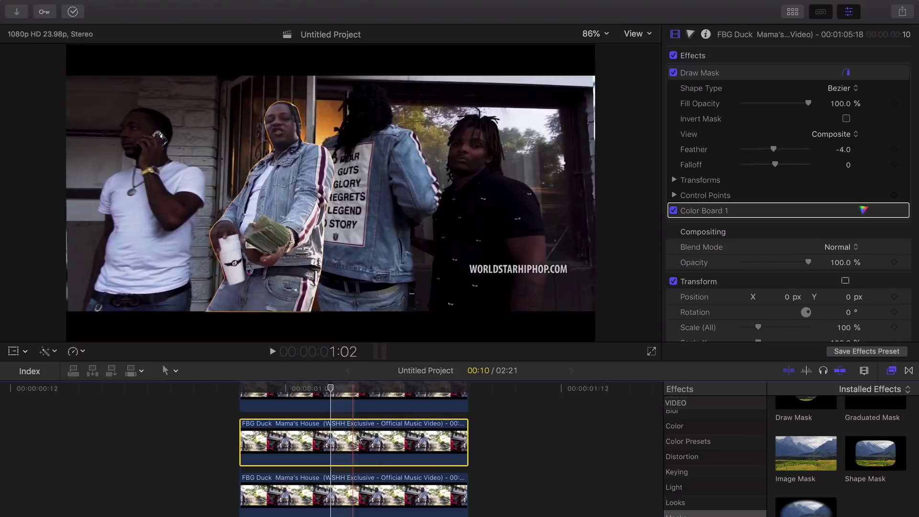
{"action": "left_click", "coordinate": [276, 266]}
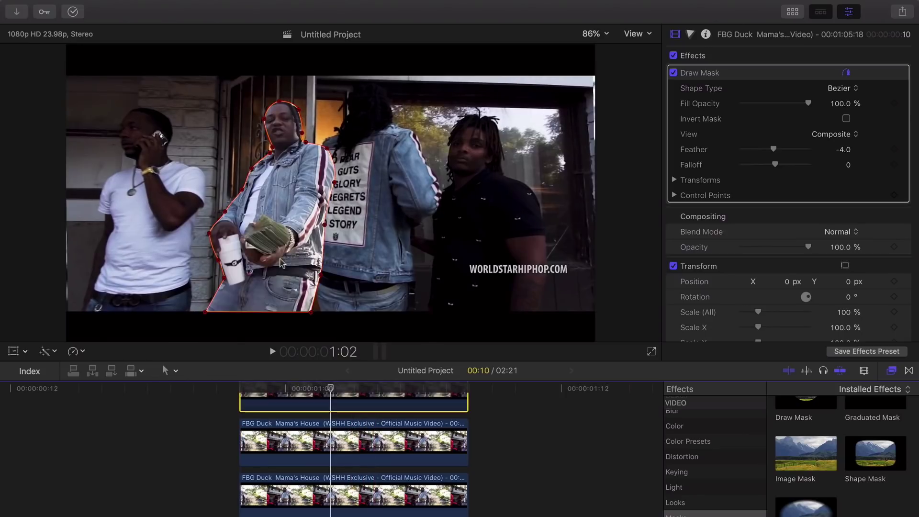
{"action": "left_click", "coordinate": [306, 499]}
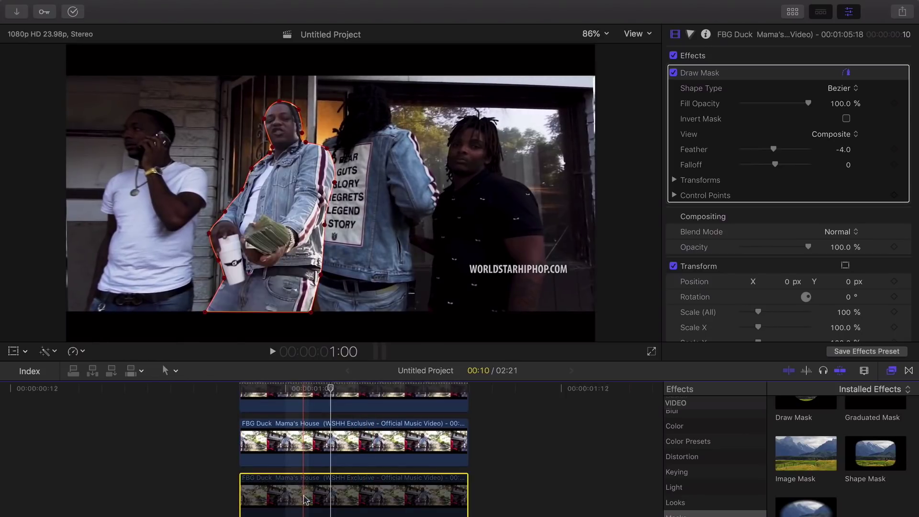
{"action": "left_click", "coordinate": [367, 461]}
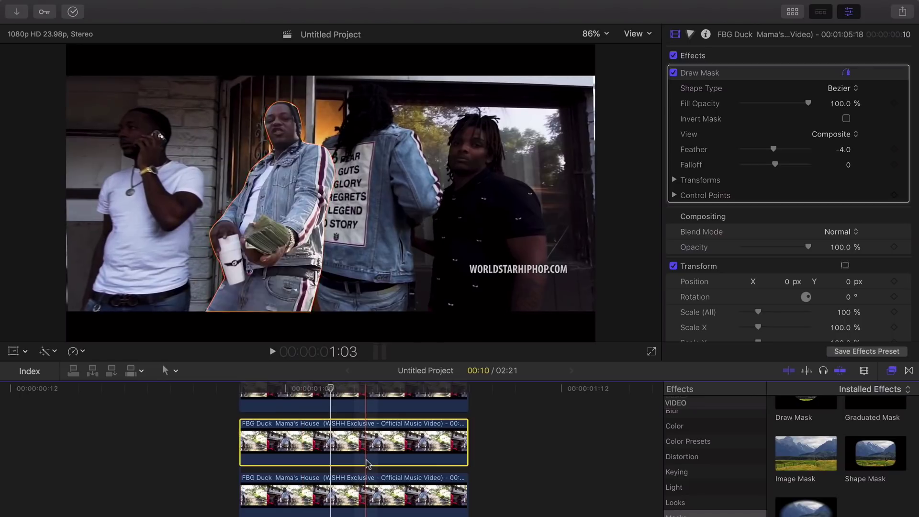
{"action": "scroll", "coordinate": [718, 459], "scroll_direction": "up", "scroll_amount": 4}
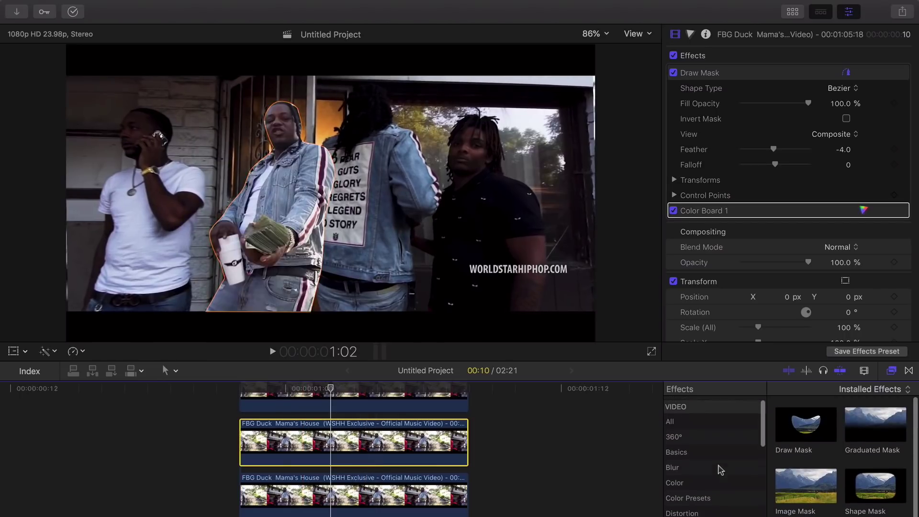
Step: Apply the Blur > Focus effect to the orange copy with Amount 42.06, Softness 1000 and slightly narrower Width
{"action": "left_click", "coordinate": [695, 467]}
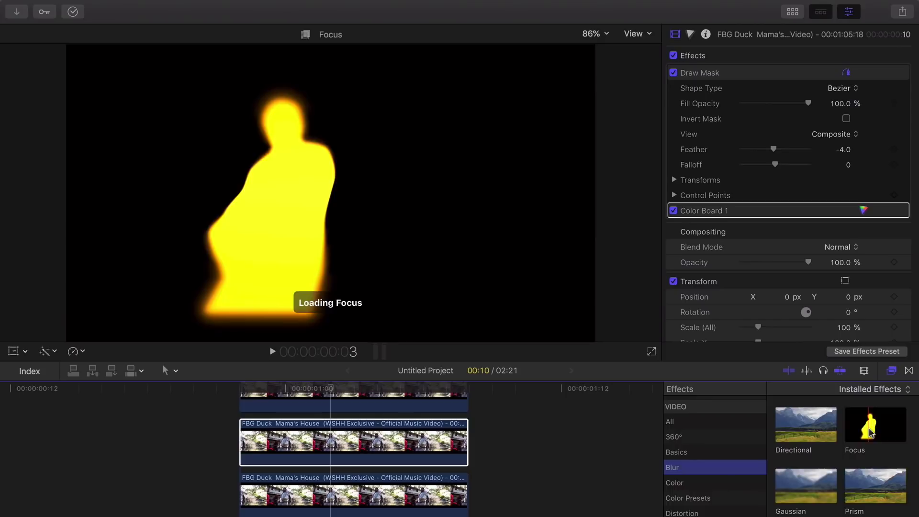
{"action": "left_click_drag", "start_coordinate": [848, 434], "coordinate": [368, 438]}
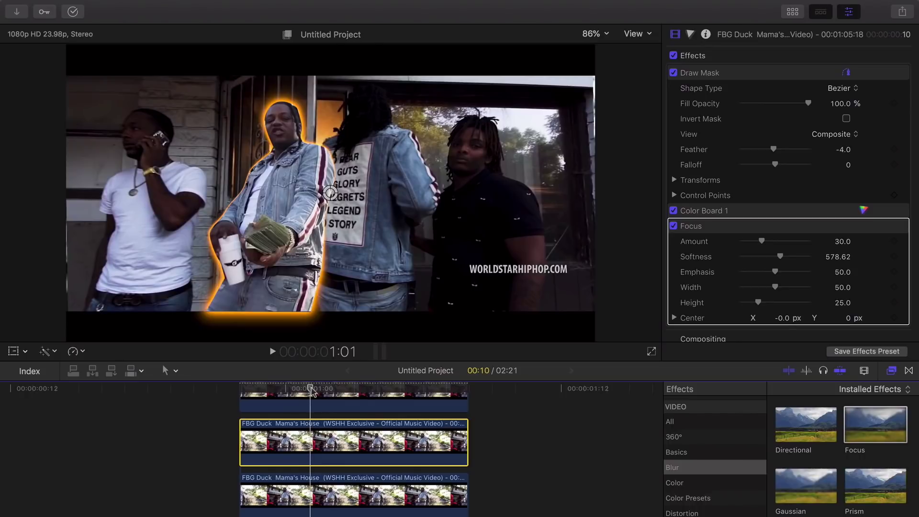
{"action": "scroll", "coordinate": [375, 404], "scroll_direction": "up", "scroll_amount": 2}
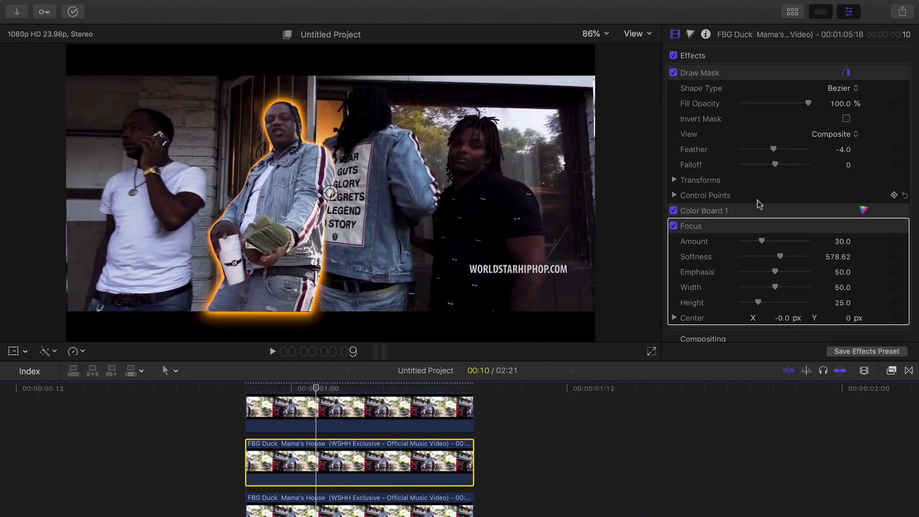
{"action": "scroll", "coordinate": [729, 238], "scroll_direction": "down", "scroll_amount": 1}
{"action": "left_click_drag", "start_coordinate": [761, 220], "coordinate": [813, 238]}
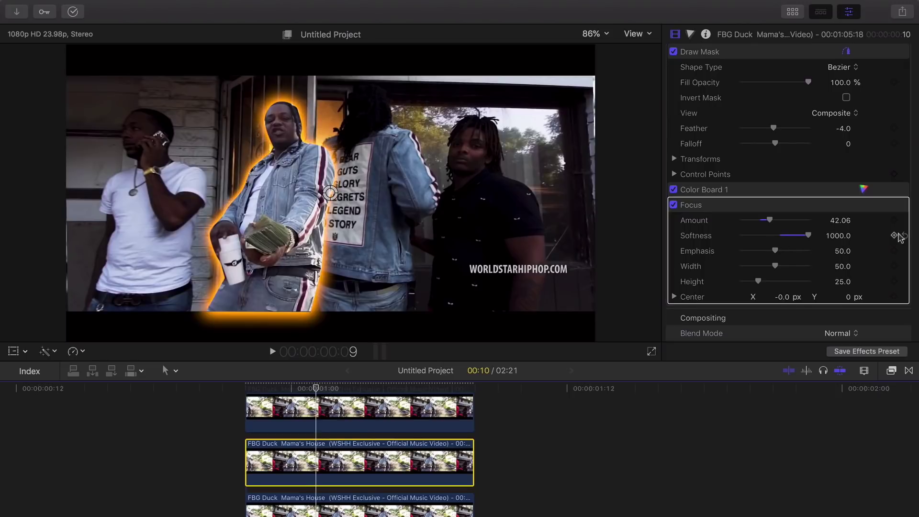
{"action": "left_click_drag", "start_coordinate": [751, 253], "coordinate": [781, 260]}
{"action": "left_click_drag", "start_coordinate": [802, 276], "coordinate": [772, 278]}
Step: In the glow copy's Color Board, raise the overall saturation and leave shadow saturation at 0%
{"action": "double_click", "coordinate": [728, 190]}
{"action": "left_click", "coordinate": [764, 77]}
{"action": "mouse_move", "coordinate": [733, 180]}
{"action": "left_mouse_down"}
{"action": "mouse_move", "coordinate": [738, 102]}
{"action": "mouse_move", "coordinate": [734, 182]}
{"action": "left_mouse_up"}
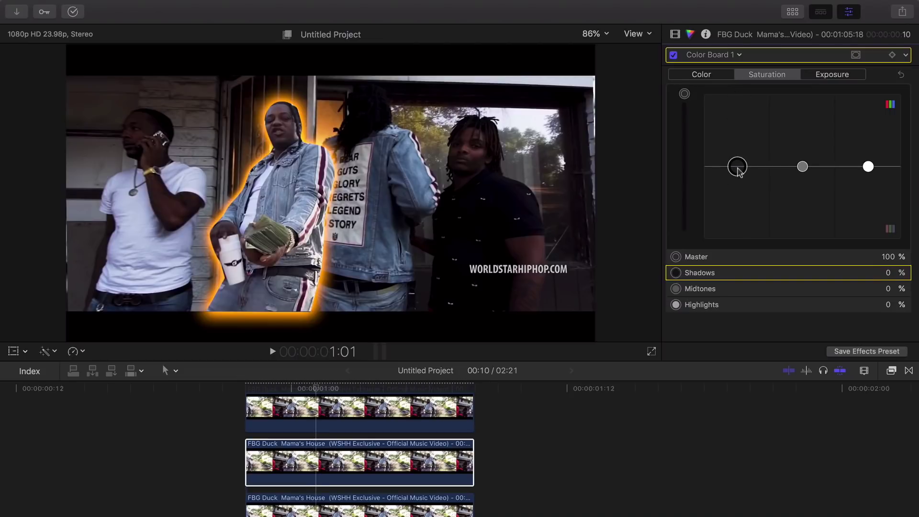
{"action": "left_click_drag", "start_coordinate": [682, 95], "coordinate": [690, 36]}
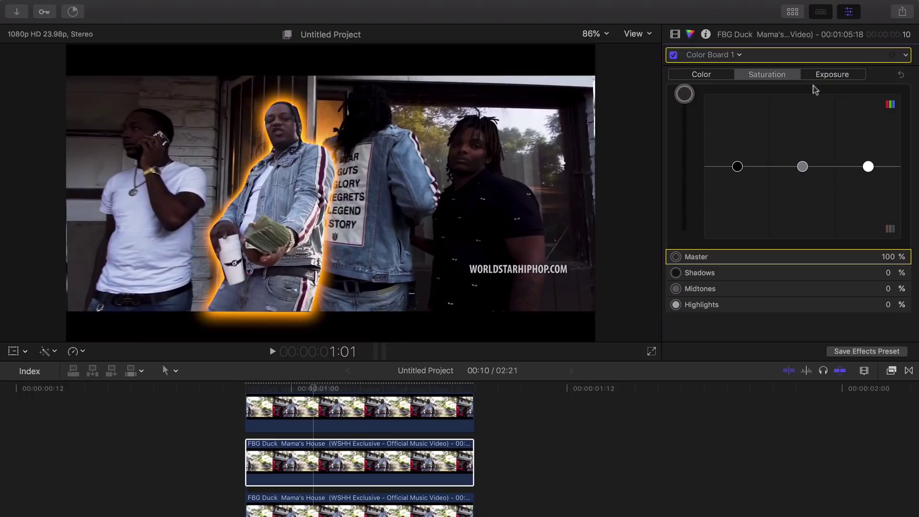
Step: Keep shadows exposure at 100%, darken midtones to -27% and brighten the highlights
{"action": "left_click", "coordinate": [830, 77]}
{"action": "left_click_drag", "start_coordinate": [737, 94], "coordinate": [740, 58]}
{"action": "left_click_drag", "start_coordinate": [801, 168], "coordinate": [802, 190]}
{"action": "left_click", "coordinate": [868, 166]}
{"action": "left_click_drag", "start_coordinate": [868, 167], "coordinate": [868, 139]}
{"action": "left_click", "coordinate": [714, 79]}
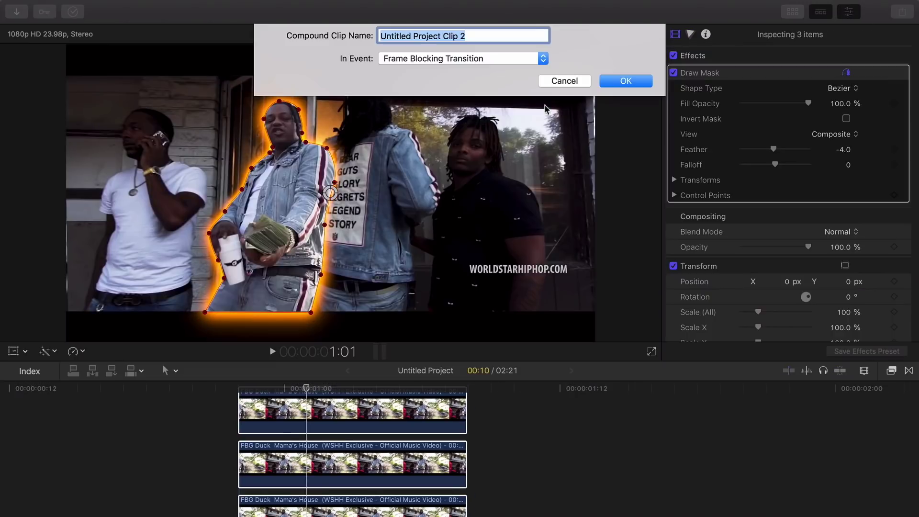
{"action": "left_click", "coordinate": [564, 80]}
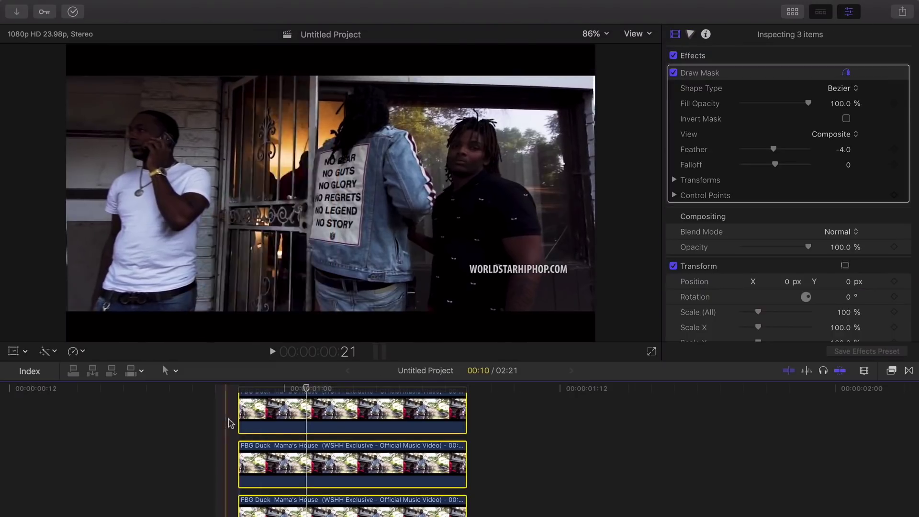
Step: Combine the selected glow copies into a compound clip named 'effect'
{"action": "right_click", "coordinate": [313, 429]}
{"action": "left_click", "coordinate": [388, 339]}
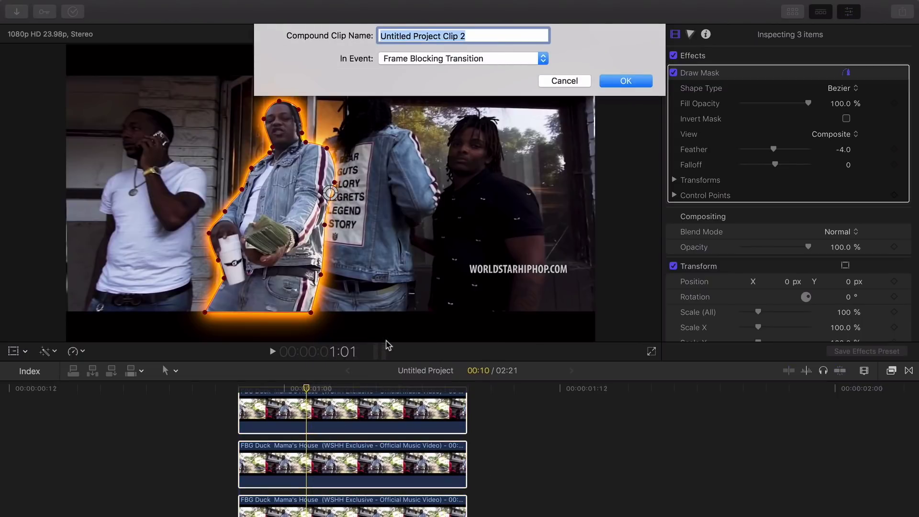
{"action": "type", "text": "effect"}
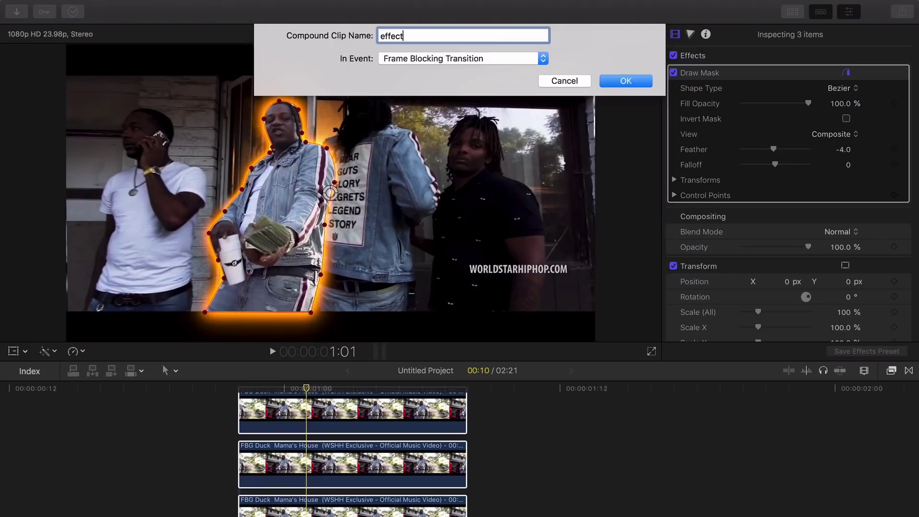
{"action": "key", "text": "Return"}
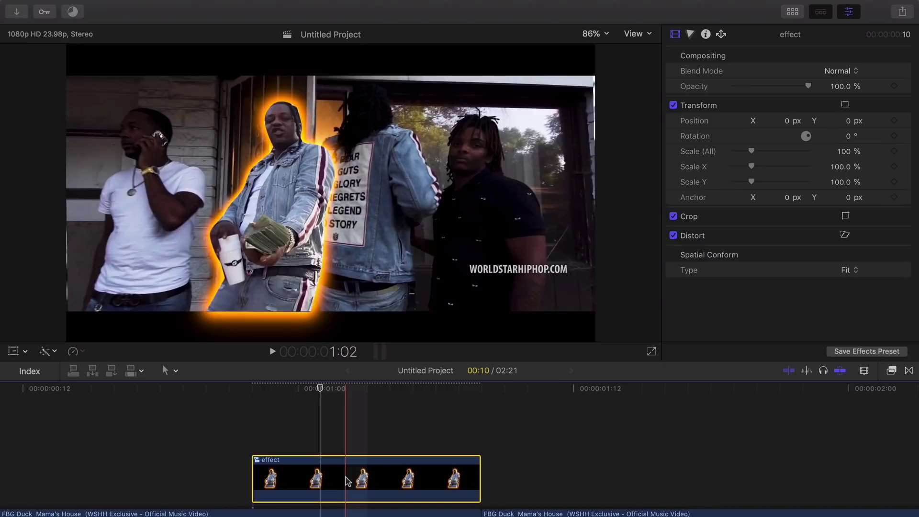
Step: Paste two more copies of the effect clip at its start, stacking three copies
{"action": "left_click", "coordinate": [254, 428]}
{"action": "key", "text": "alt+v"}
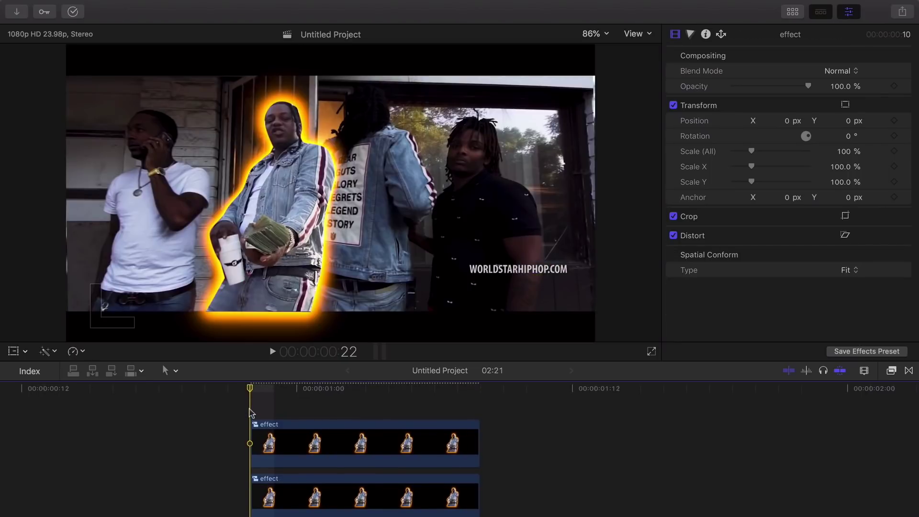
{"action": "key", "text": "alt+v"}
{"action": "left_click", "coordinate": [283, 428]}
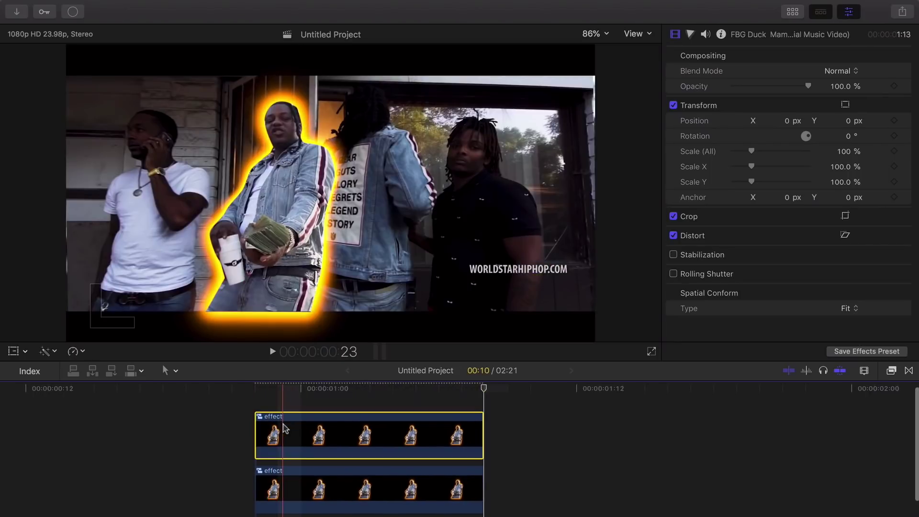
{"action": "key", "text": "Down"}
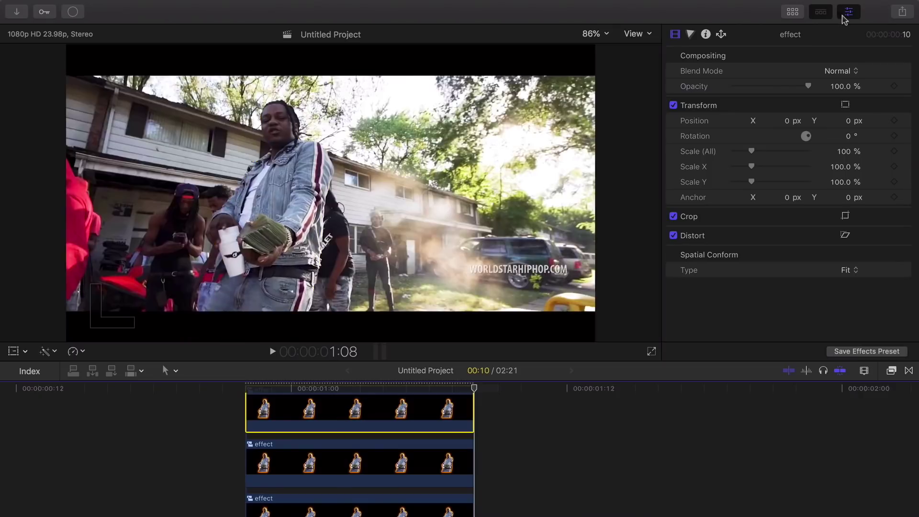
{"action": "key", "text": "super+4"}
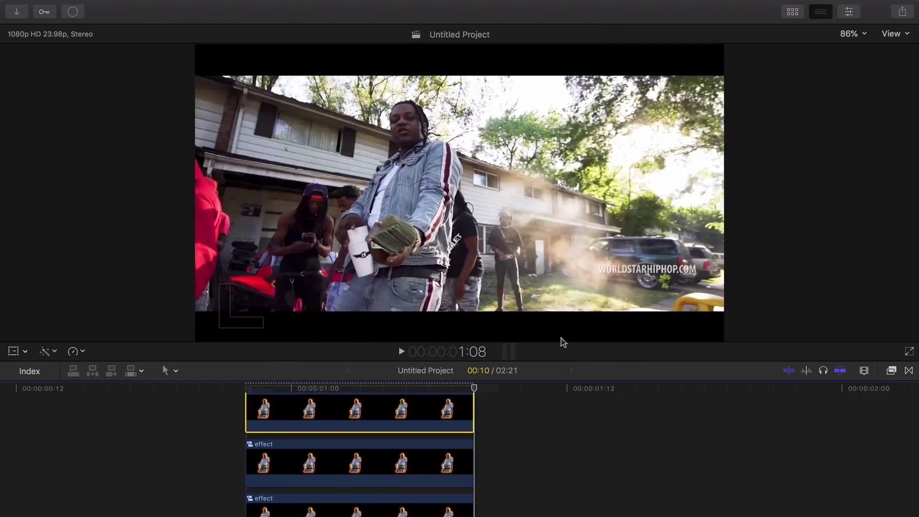
{"action": "left_click_drag", "start_coordinate": [554, 360], "coordinate": [550, 298]}
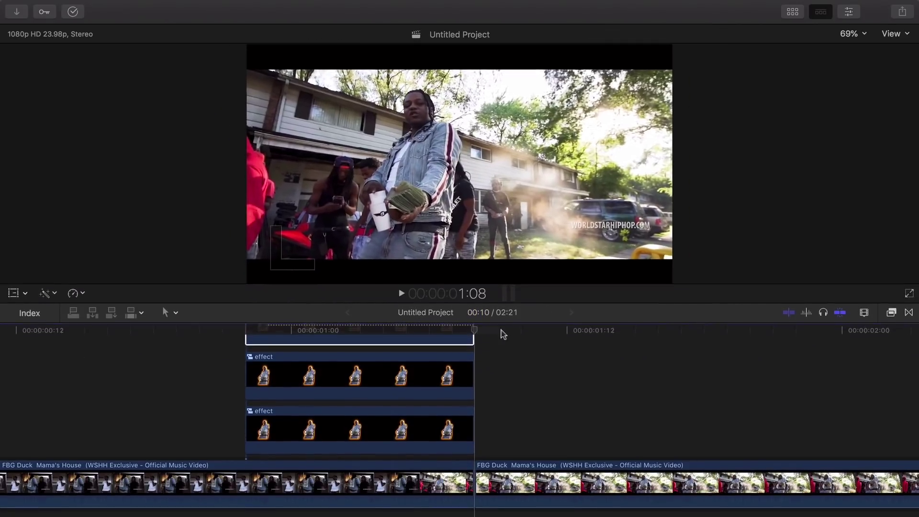
{"action": "scroll", "coordinate": [378, 379], "scroll_direction": "up", "scroll_amount": 2}
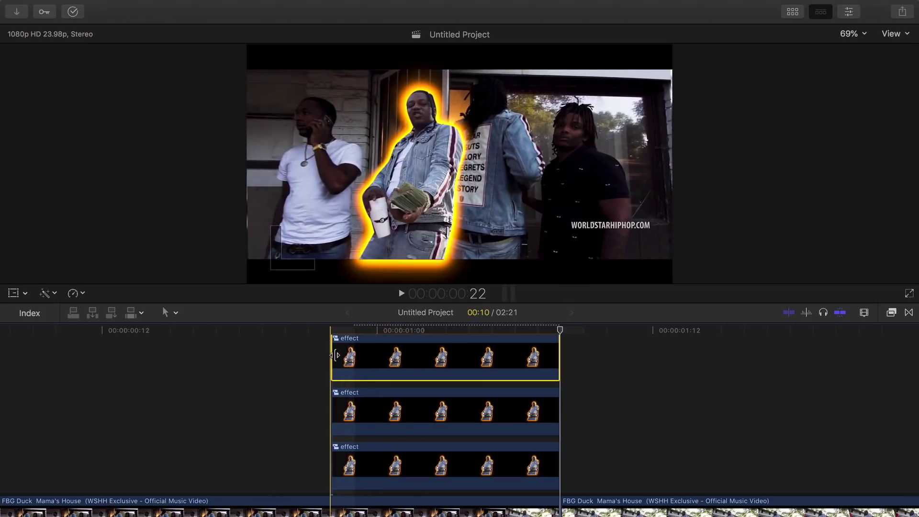
Step: Trim the start edges of the top and middle copies so each begins progressively later
{"action": "left_click_drag", "start_coordinate": [335, 355], "coordinate": [470, 356]}
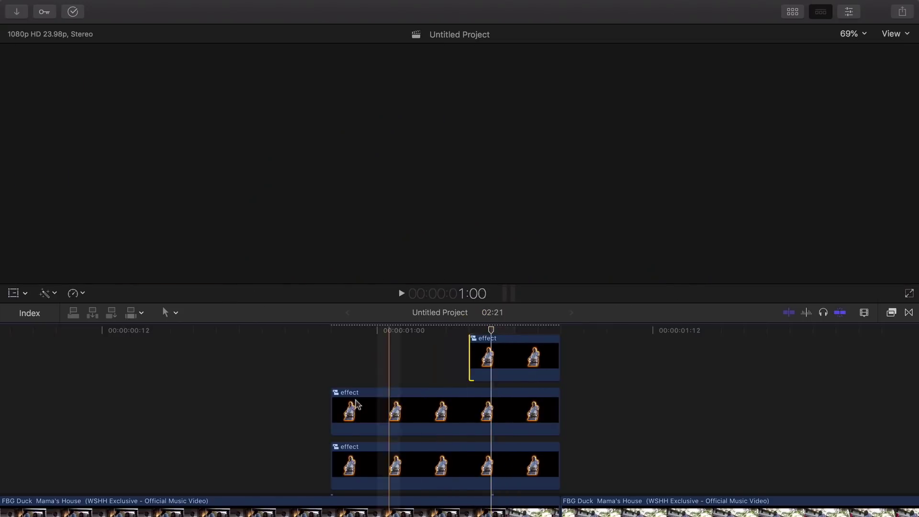
{"action": "left_click", "coordinate": [337, 409]}
{"action": "left_click_drag", "start_coordinate": [333, 407], "coordinate": [400, 406]}
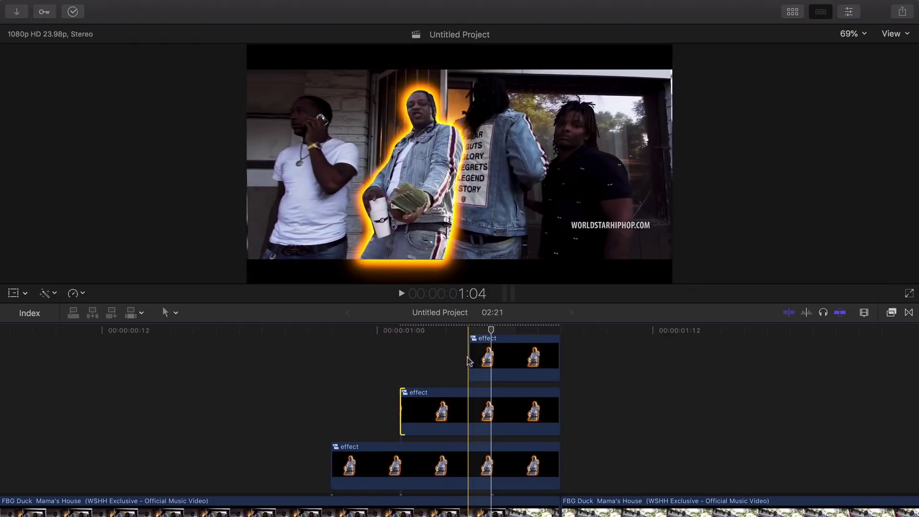
{"action": "mouse_move", "coordinate": [493, 331]}
{"action": "left_mouse_down"}
{"action": "mouse_move", "coordinate": [528, 330]}
{"action": "mouse_move", "coordinate": [499, 330]}
{"action": "mouse_move", "coordinate": [510, 331]}
{"action": "left_mouse_up"}
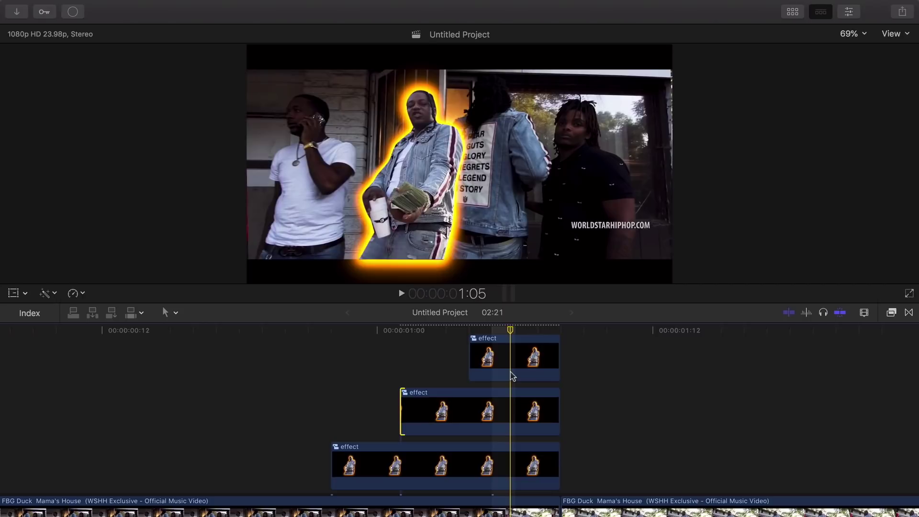
{"action": "left_click", "coordinate": [512, 375]}
{"action": "scroll", "coordinate": [511, 359], "scroll_direction": "up", "scroll_amount": 2}
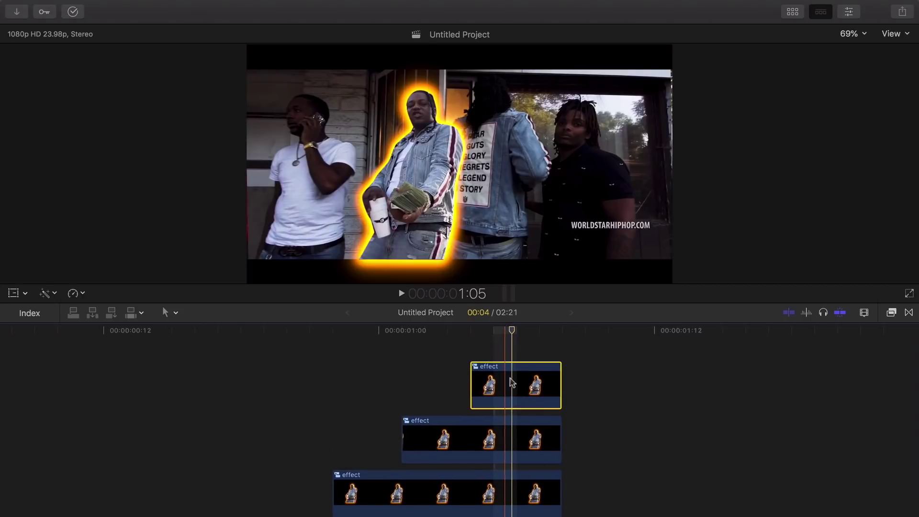
{"action": "left_click", "coordinate": [521, 437]}
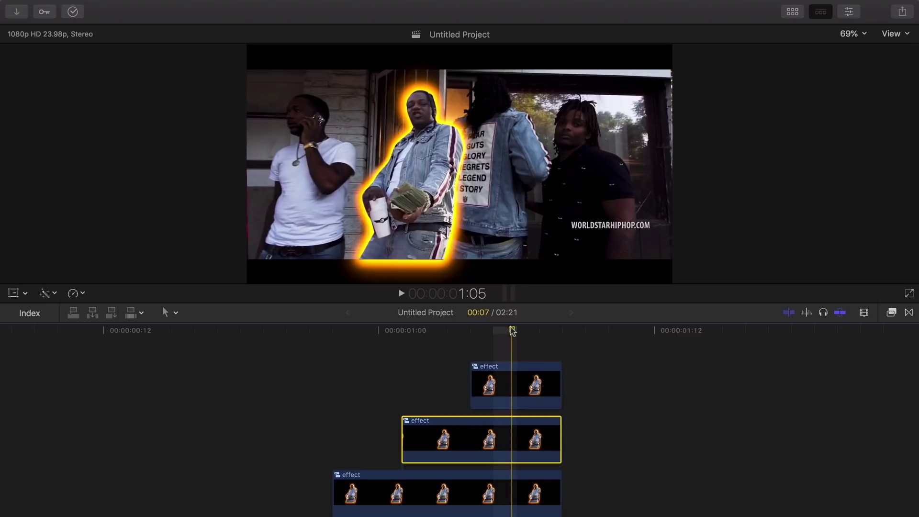
{"action": "left_click", "coordinate": [848, 12]}
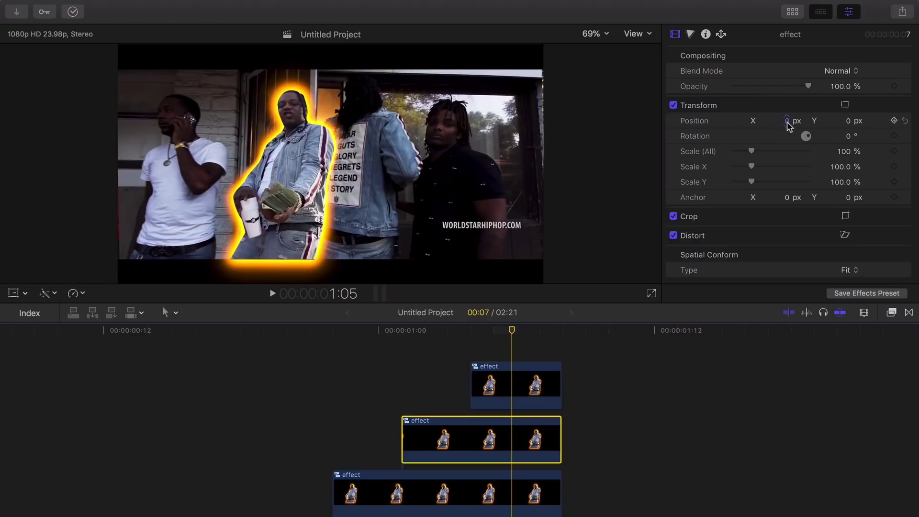
Step: Shift the middle and bottom effect copies right with Position X, the bottom one to 338 px
{"action": "mouse_move", "coordinate": [781, 120]}
{"action": "left_mouse_down"}
{"action": "mouse_move", "coordinate": [802, 121]}
{"action": "mouse_move", "coordinate": [784, 120]}
{"action": "left_mouse_up"}
{"action": "left_click", "coordinate": [484, 493]}
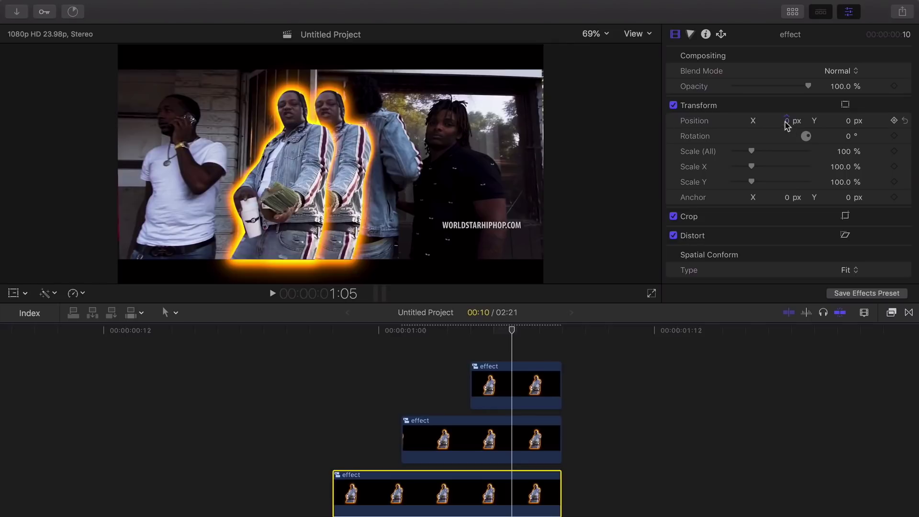
{"action": "left_click_drag", "start_coordinate": [779, 121], "coordinate": [779, 123]}
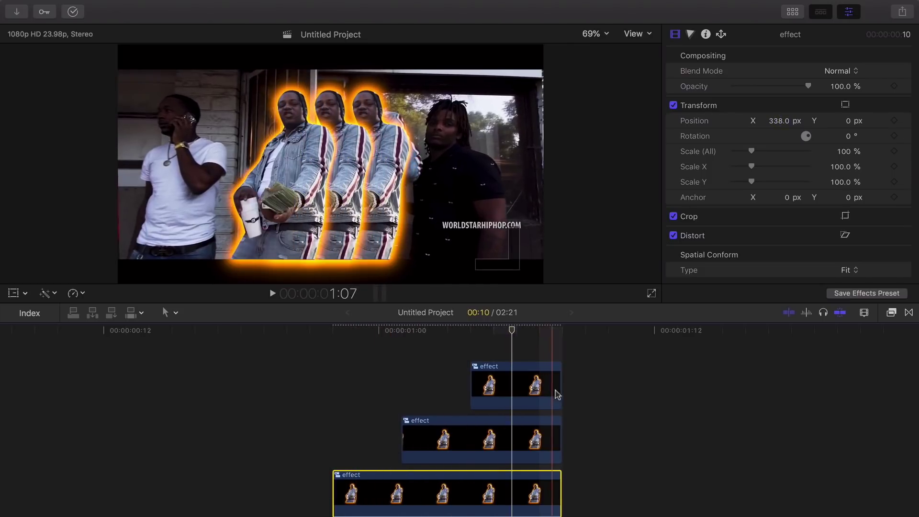
{"action": "scroll", "coordinate": [320, 388], "scroll_direction": "down", "scroll_amount": 2}
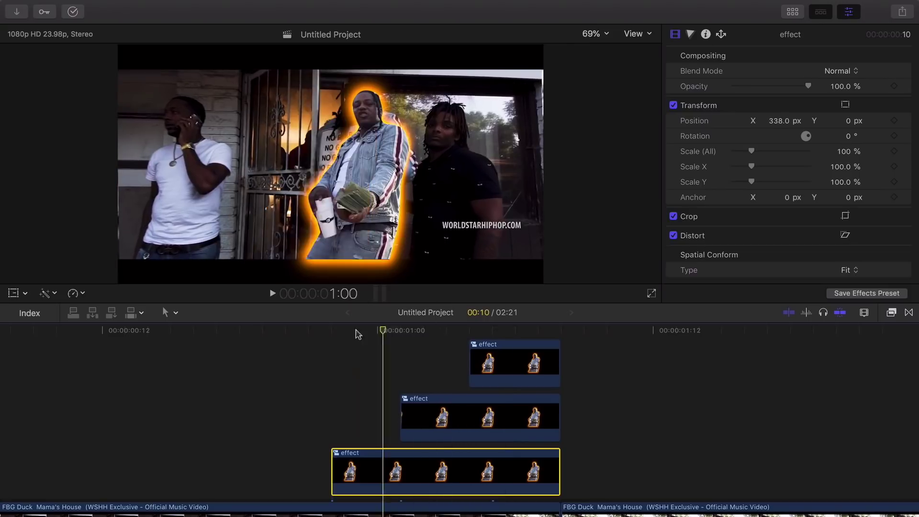
Step: Switch playback quality to Better Performance and play back the staggered copies
{"action": "left_click", "coordinate": [286, 331]}
{"action": "left_click", "coordinate": [649, 38]}
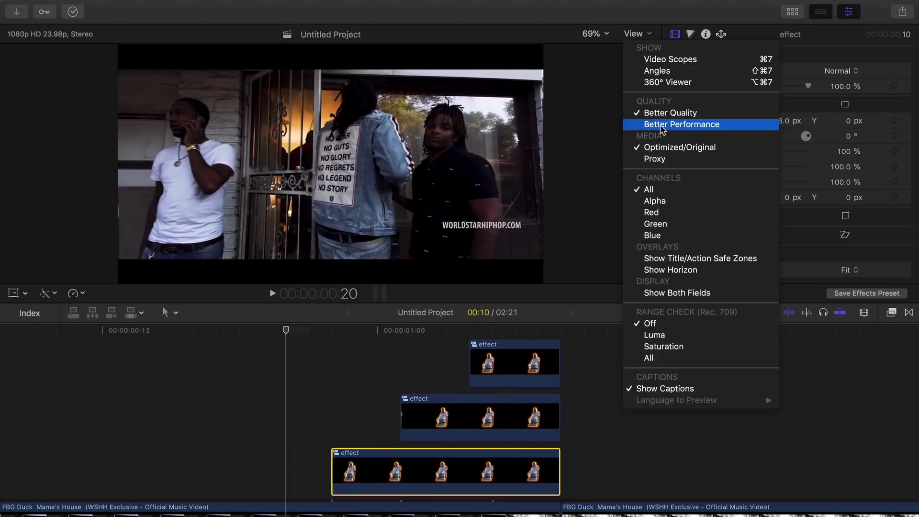
{"action": "left_click", "coordinate": [682, 124]}
{"action": "left_click", "coordinate": [286, 369]}
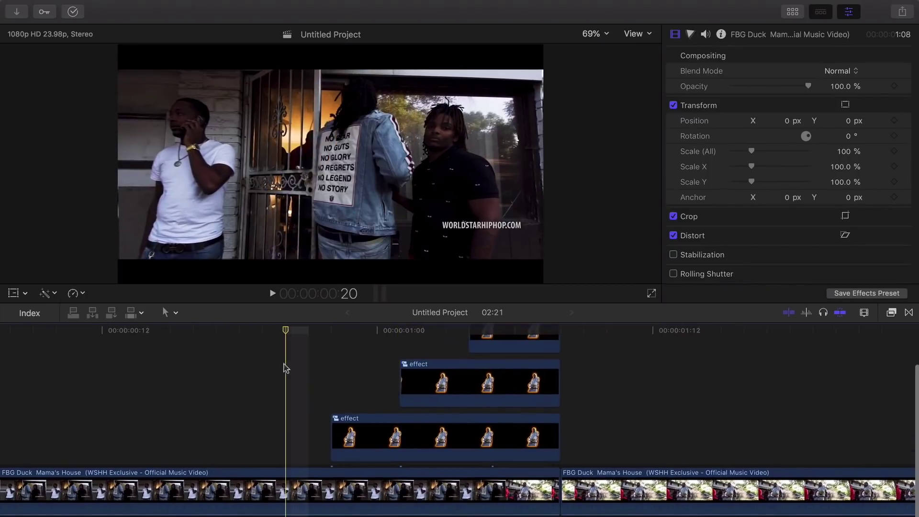
{"action": "key", "text": "space"}
{"action": "left_click", "coordinate": [303, 359]}
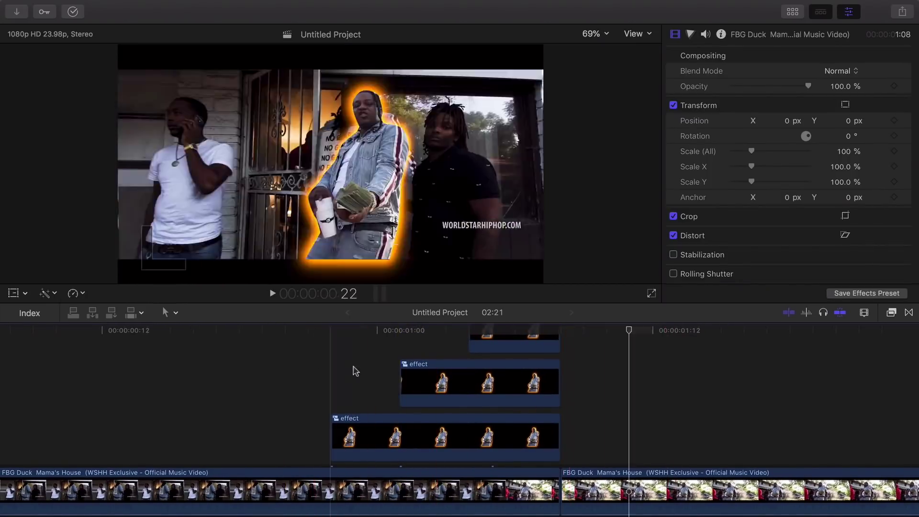
{"action": "key", "text": "space"}
{"action": "scroll", "coordinate": [354, 371], "scroll_direction": "up", "scroll_amount": 2}
Step: Merge the three effect copies into a compound clip named 'final'
{"action": "left_click_drag", "start_coordinate": [316, 339], "coordinate": [528, 466]}
{"action": "right_click", "coordinate": [511, 331]}
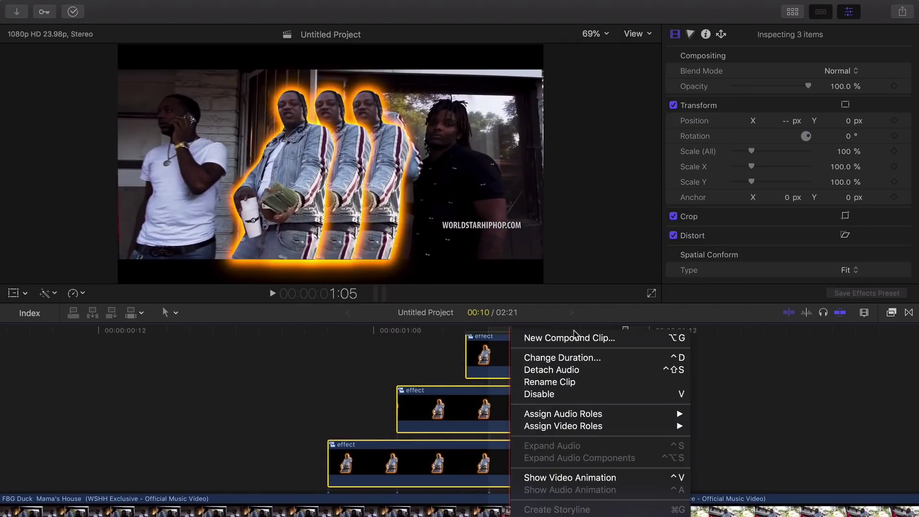
{"action": "left_click", "coordinate": [569, 338]}
{"action": "type", "text": "final"}
{"action": "key", "text": "Return"}
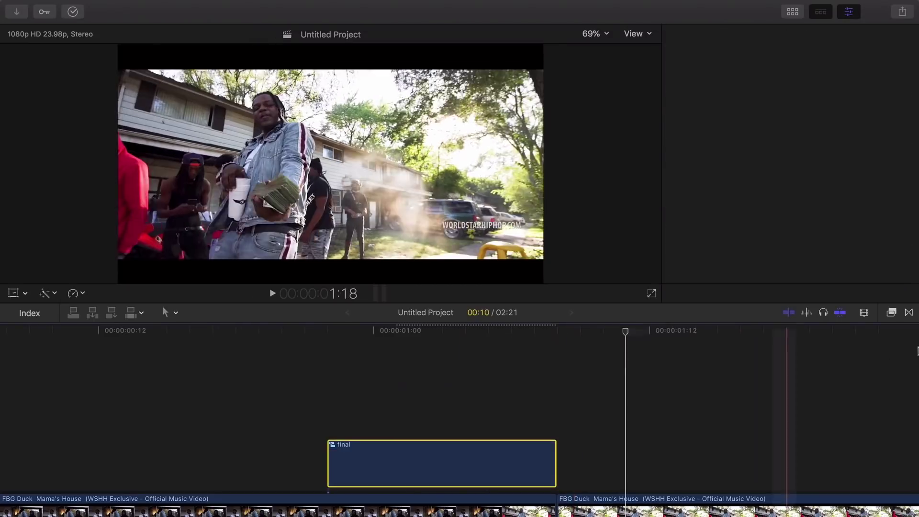
{"action": "left_click", "coordinate": [891, 312]}
{"action": "left_click", "coordinate": [686, 365]}
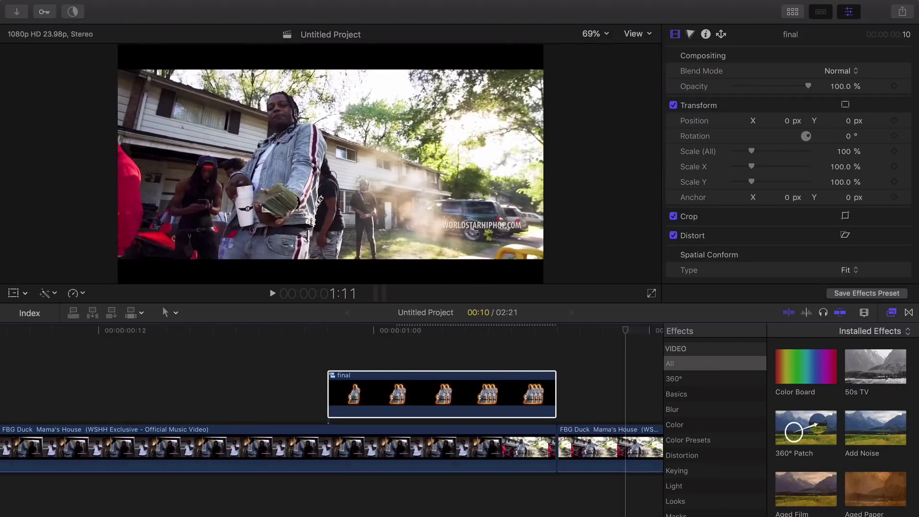
Step: Apply a 1.85:1 Letterbox effect to 'final' and raise its Border Size to 8.42
{"action": "left_click_drag", "start_coordinate": [805, 366], "coordinate": [540, 388]}
{"action": "left_click", "coordinate": [891, 314]}
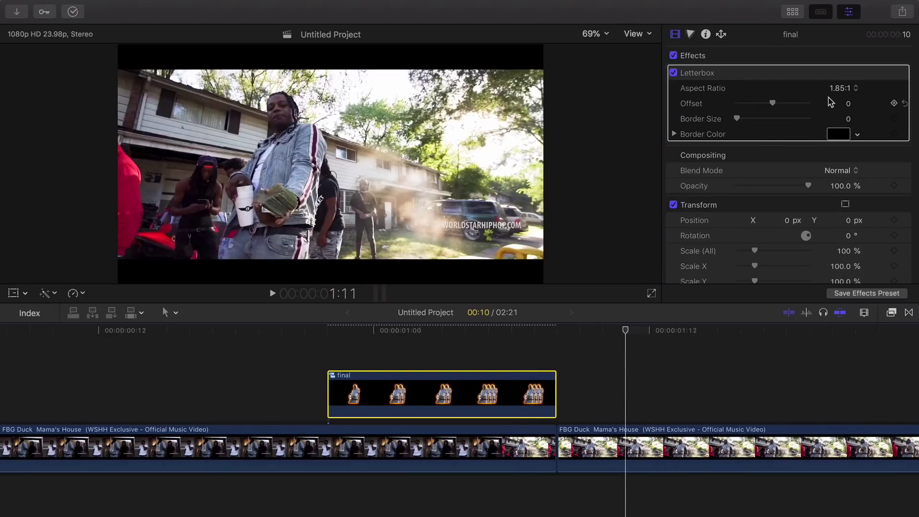
{"action": "left_click", "coordinate": [469, 329]}
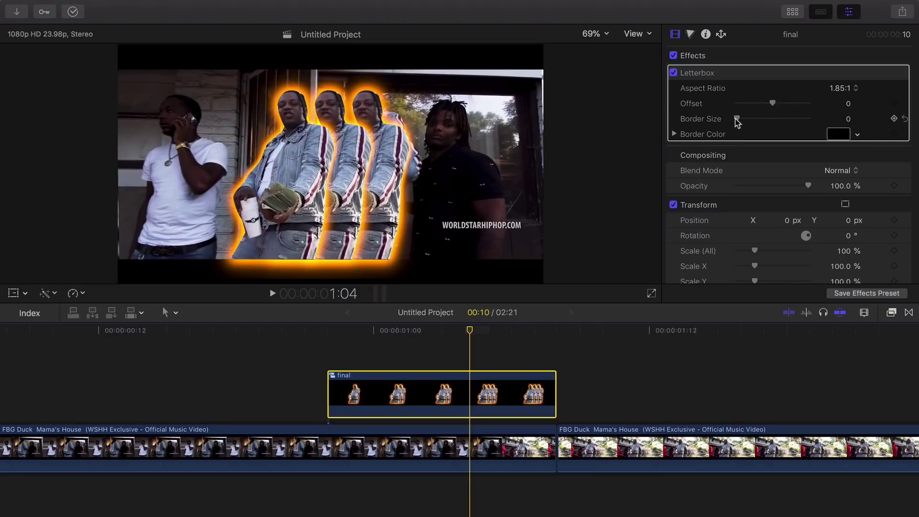
{"action": "left_click_drag", "start_coordinate": [761, 106], "coordinate": [800, 122]}
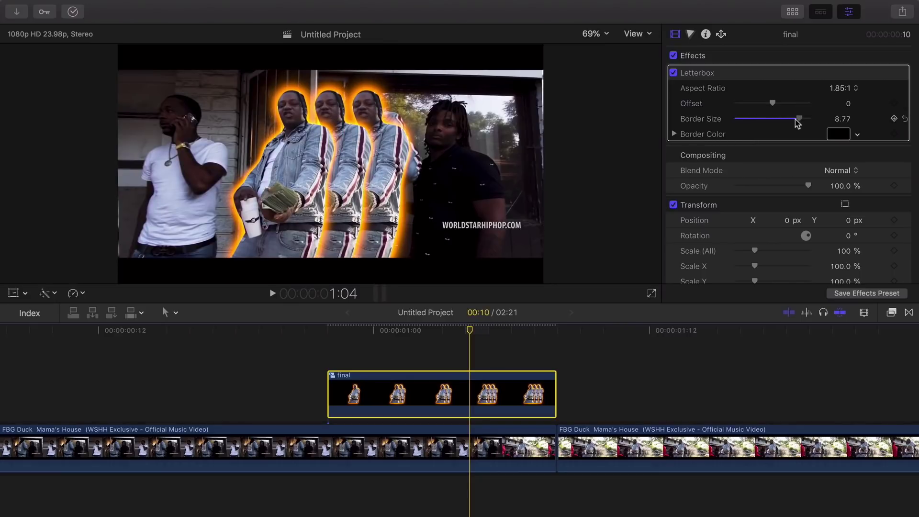
{"action": "left_click", "coordinate": [315, 340]}
Step: Zoom the timeline out, play the sequence from the start twice, then hide the Inspector
{"action": "left_click", "coordinate": [165, 347]}
{"action": "scroll", "coordinate": [150, 348], "scroll_direction": "left", "scroll_amount": 5}
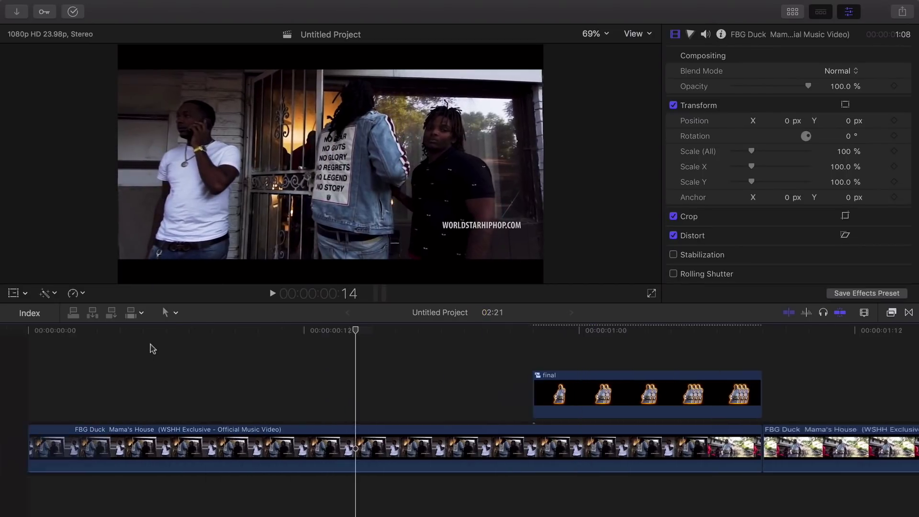
{"action": "key", "text": "super+minus"}
{"action": "left_click", "coordinate": [4, 376]}
{"action": "key", "text": "space"}
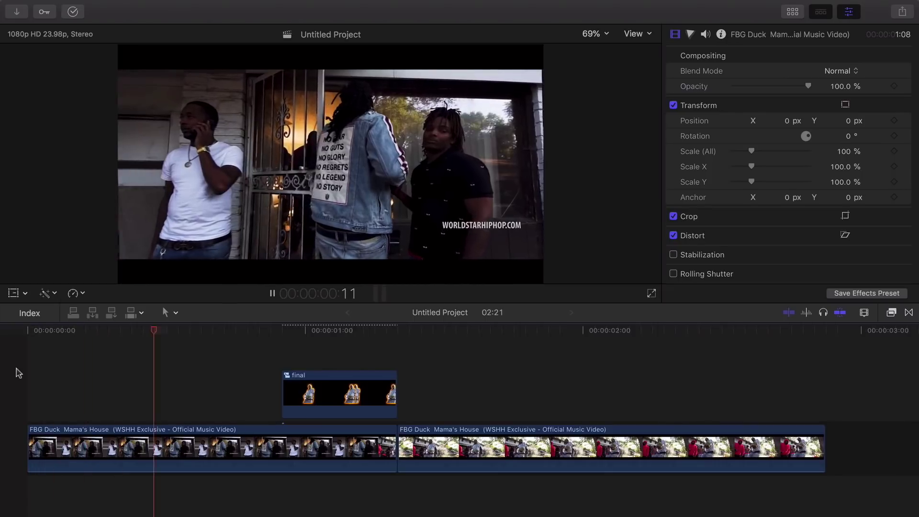
{"action": "left_click", "coordinate": [16, 373]}
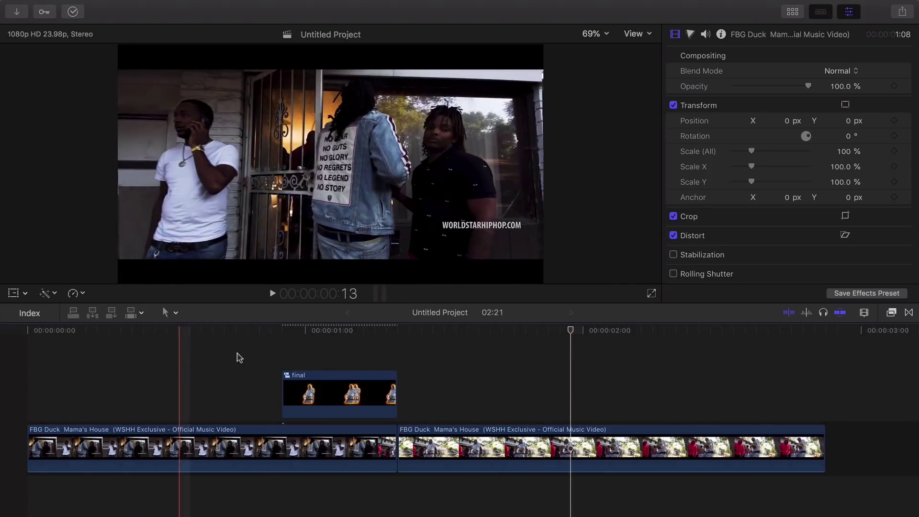
{"action": "key", "text": "space"}
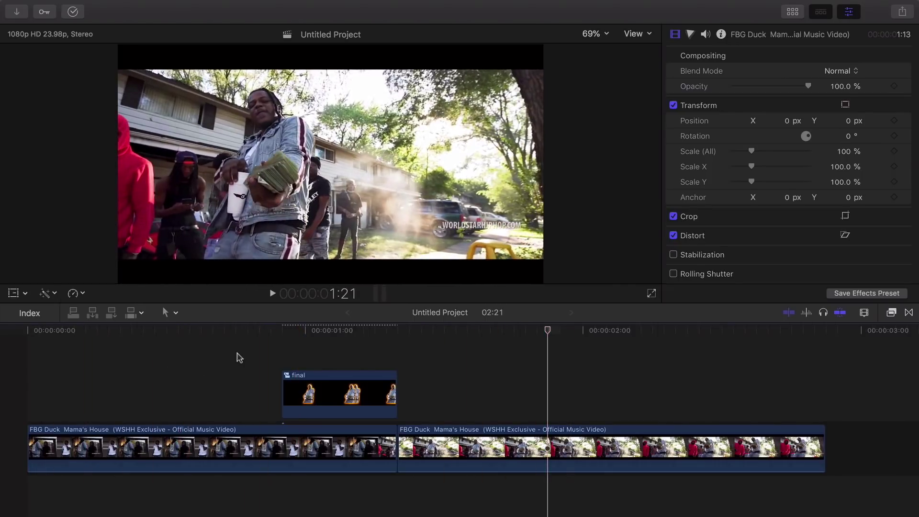
{"action": "left_click", "coordinate": [849, 11]}
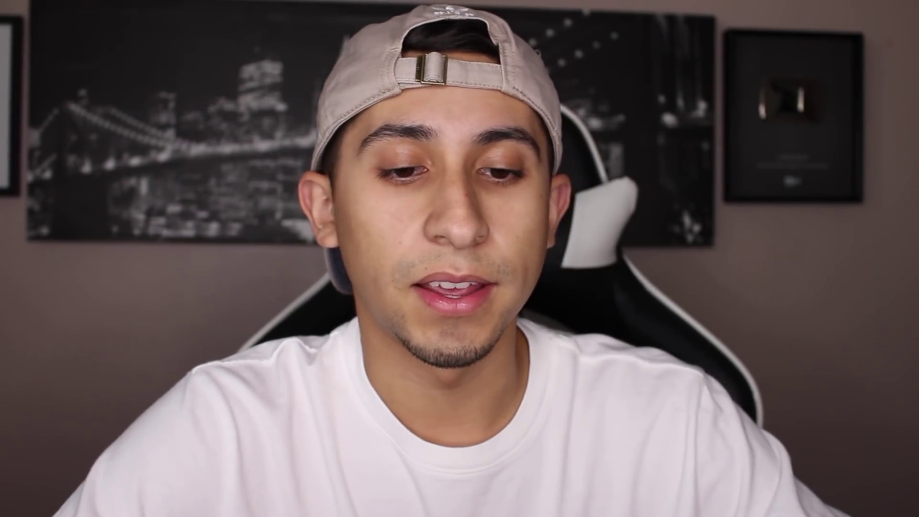